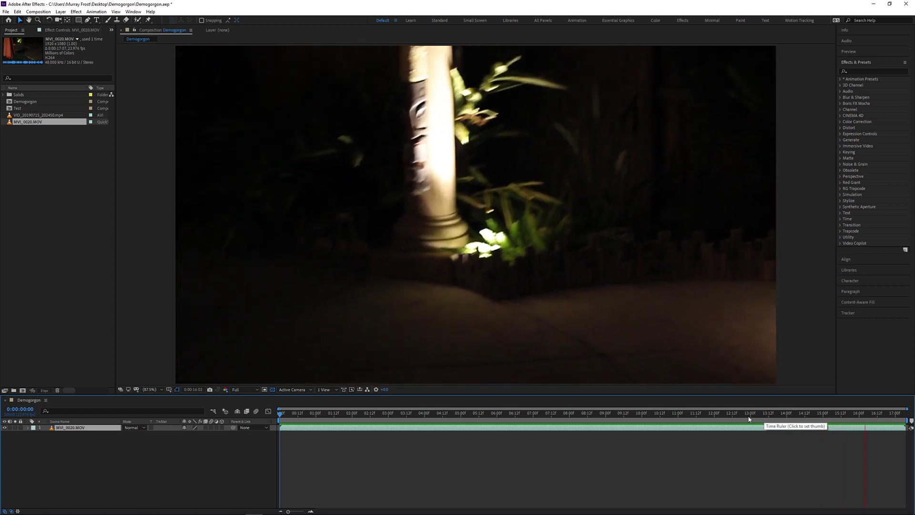
# Step: Split the MVI_0020.MOV layer at 0:00:11:05 and delete the part after the cut
pyautogui.moveTo(738, 419); pyautogui.dragTo(686, 420)
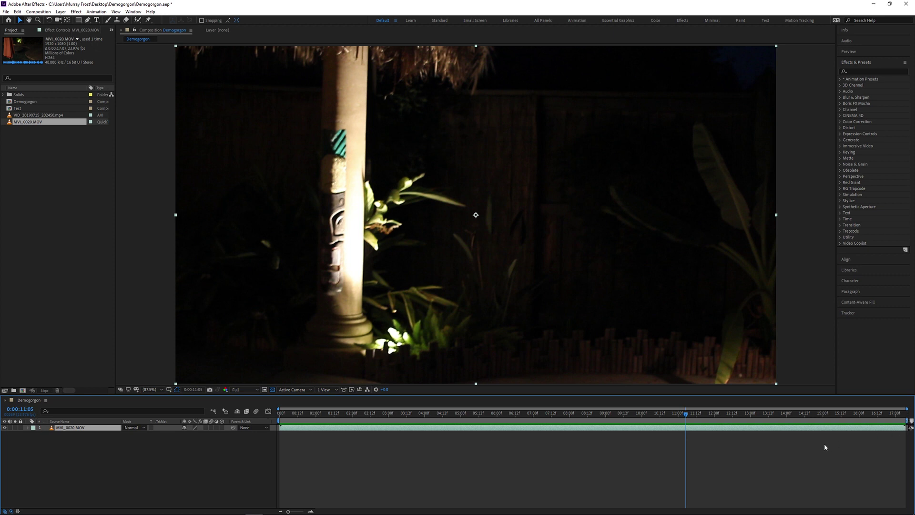
pyautogui.hotkey('ctrl', 'shift', 'd')
pyautogui.press('Delete')
# Step: Split the MVI_0020.MOV clip at 0:00:01:00, delete the opening part, and move the remaining clip to the composition start
pyautogui.moveTo(569, 420); pyautogui.dragTo(315, 419)
pyautogui.click(326, 428)
pyautogui.hotkey('ctrl', 'shift', 'd')
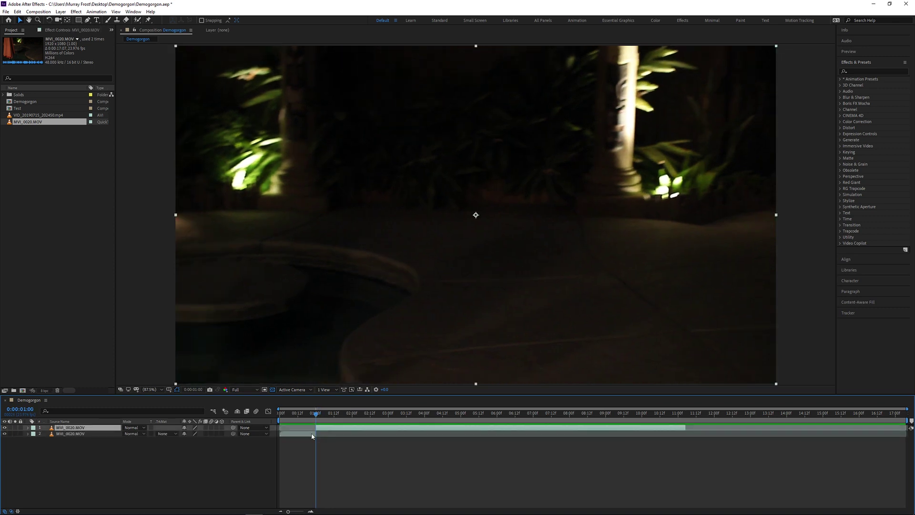
pyautogui.click(310, 434)
pyautogui.press('Delete')
pyautogui.moveTo(330, 429); pyautogui.dragTo(298, 428)
# Step: Shorten the work area to the clip's end, trim the composition to it, and save the project
pyautogui.moveTo(910, 421); pyautogui.dragTo(656, 427)
pyautogui.rightClick(641, 421)
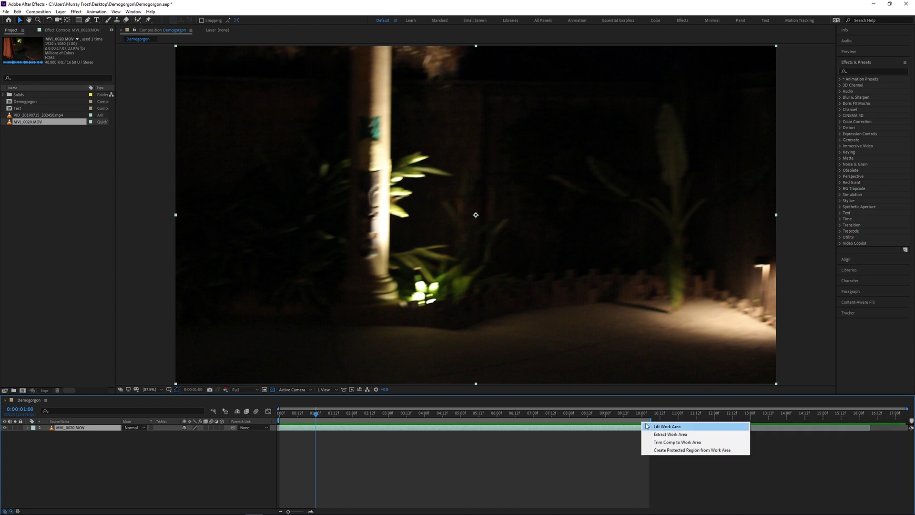
pyautogui.click(663, 442)
pyautogui.click(507, 474)
pyautogui.hotkey('ctrl', 's')
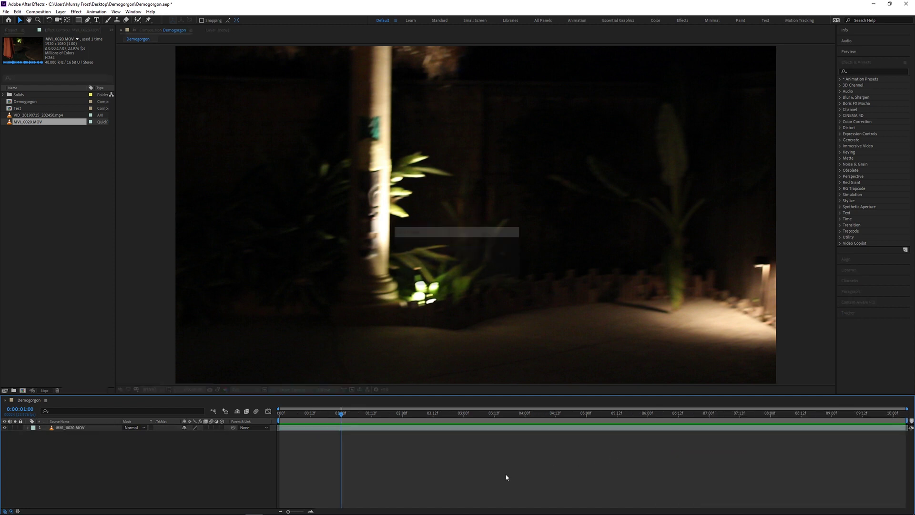
# Step: Return to the first frame and run Track Camera on the MVI_0020.MOV layer
pyautogui.moveTo(294, 413); pyautogui.dragTo(283, 418)
pyautogui.click(281, 414)
pyautogui.click(716, 315)
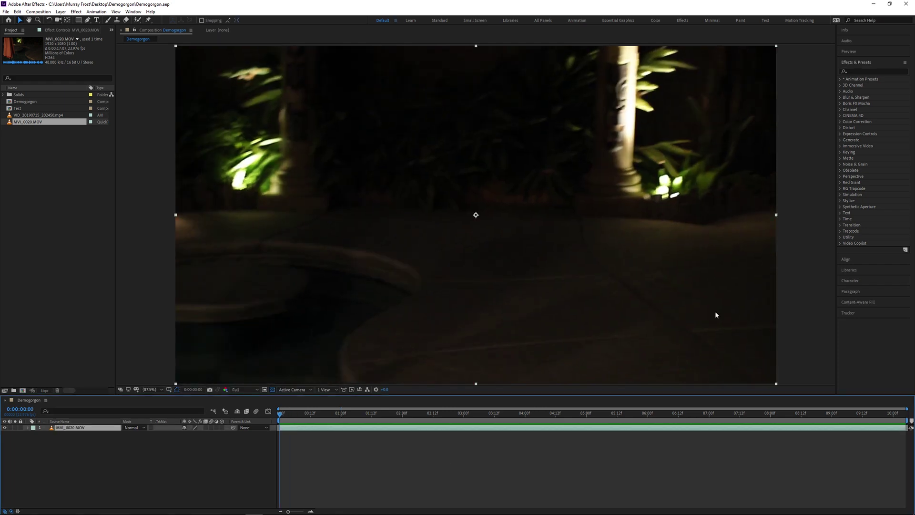
pyautogui.click(848, 314)
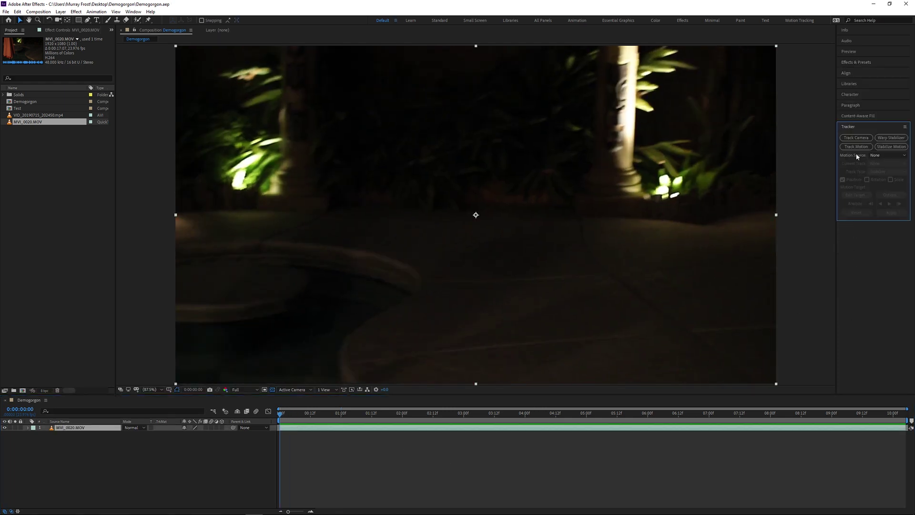
pyautogui.click(857, 138)
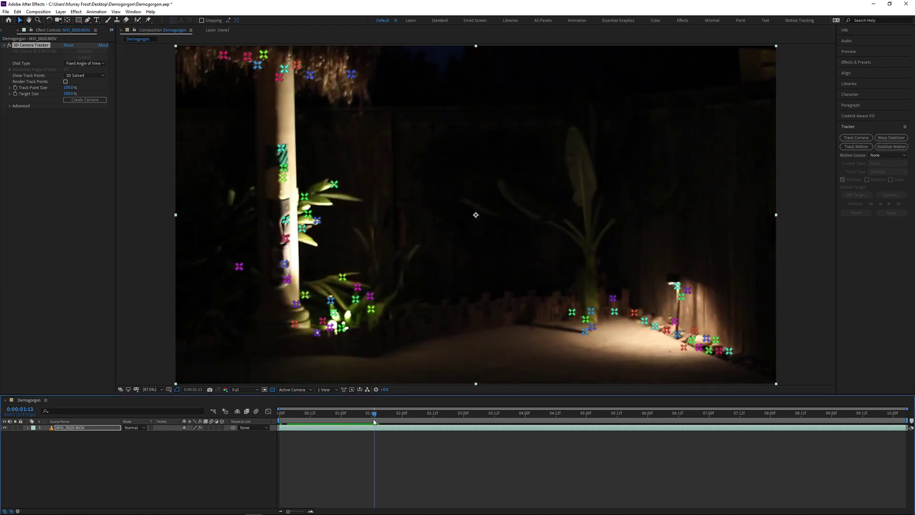
# Step: At 0:00:01:11, create a solid and camera from the track point at the lit plant beside the pillar
pyautogui.moveTo(374, 419); pyautogui.dragTo(368, 419)
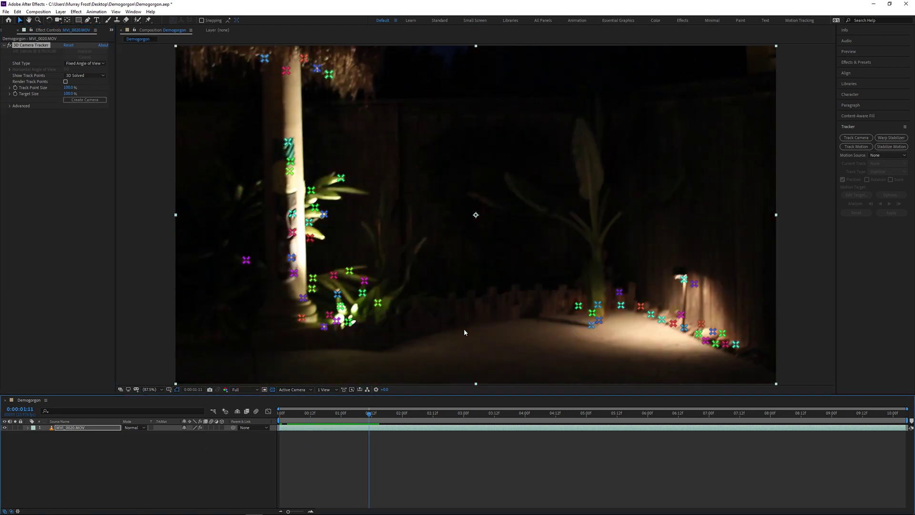
pyautogui.click(351, 326)
pyautogui.rightClick(351, 326)
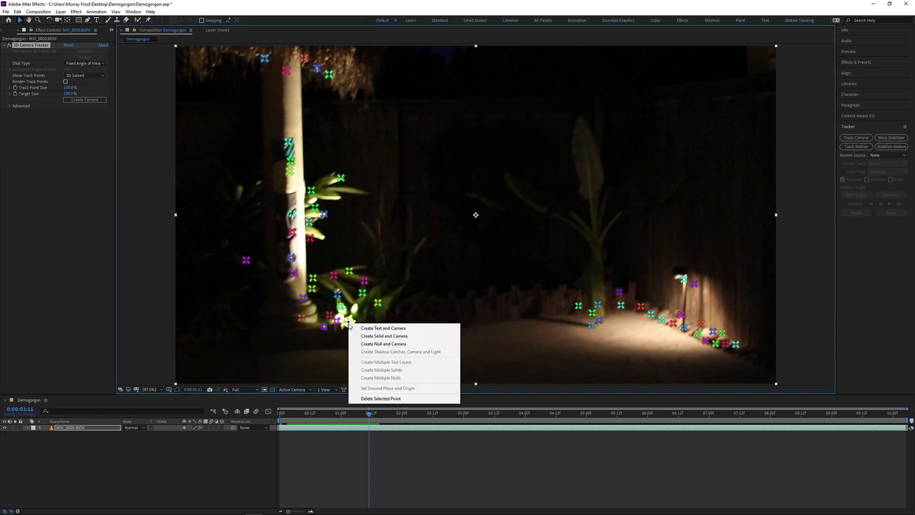
pyautogui.click(374, 337)
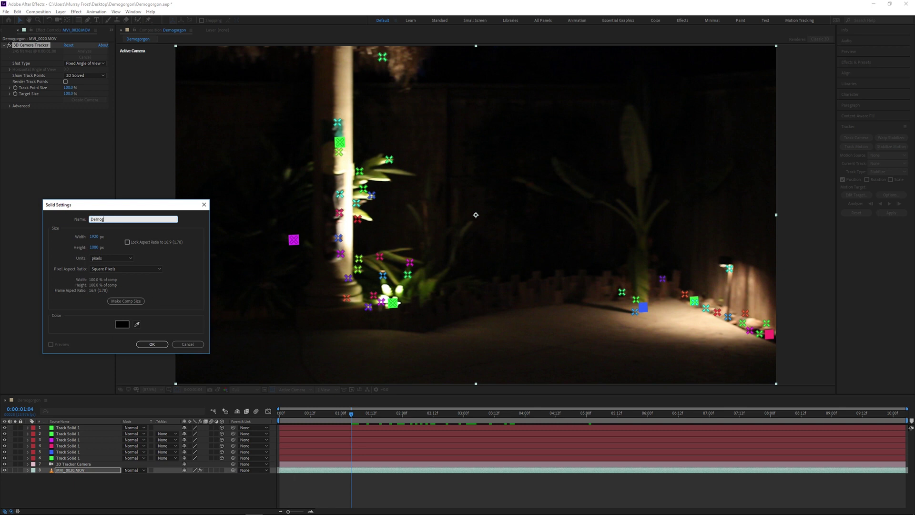
# Step: Create a black 1920 x 1080 solid named Demogorgon and apply the Element effect to it
pyautogui.press('Return')
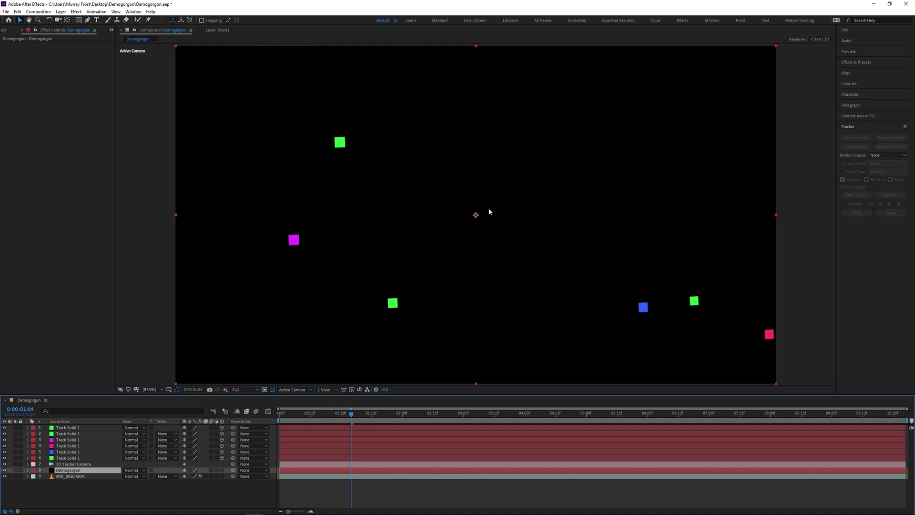
pyautogui.click(854, 63)
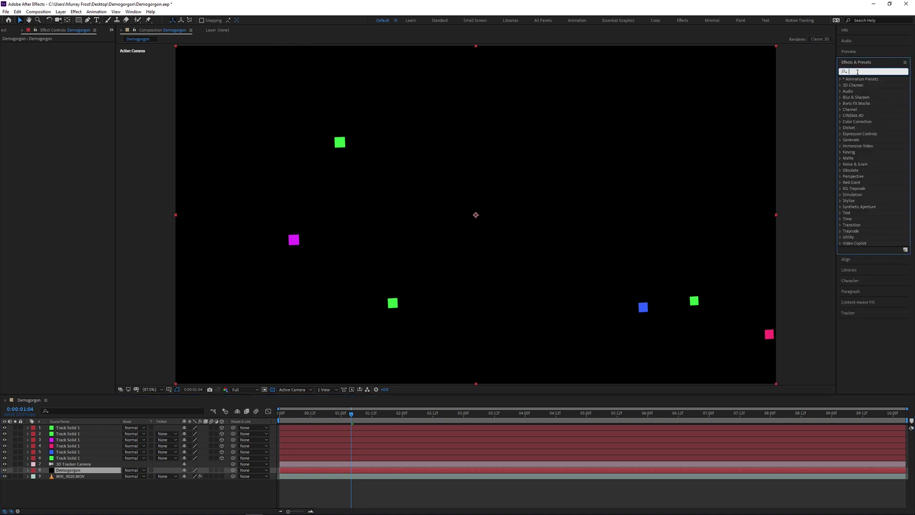
pyautogui.write('element')
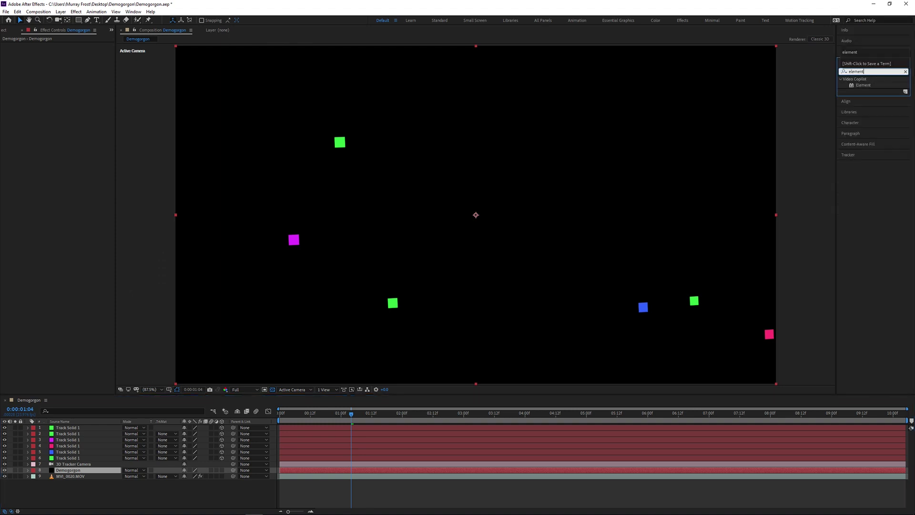
pyautogui.doubleClick(863, 85)
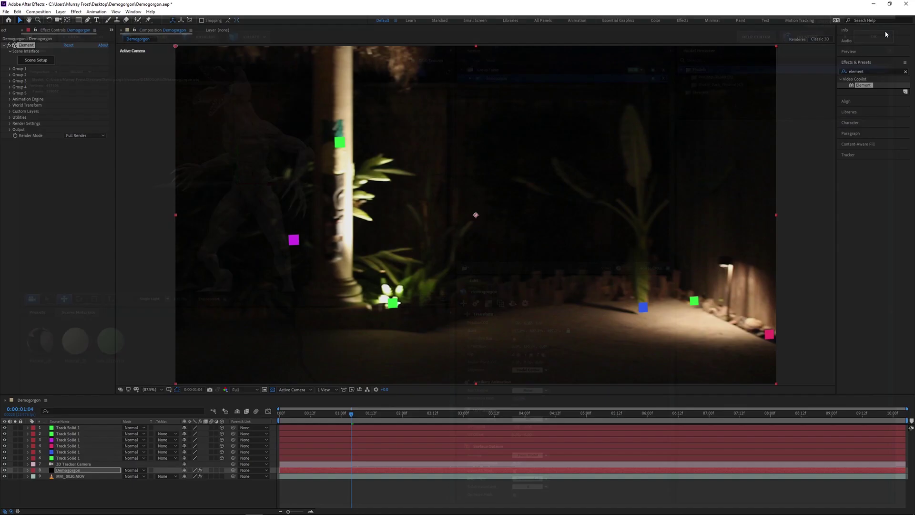
# Step: Adjust the Demogorgon model's Group 1 Position Z in Element and preview its placement in the shot
pyautogui.click(308, 420)
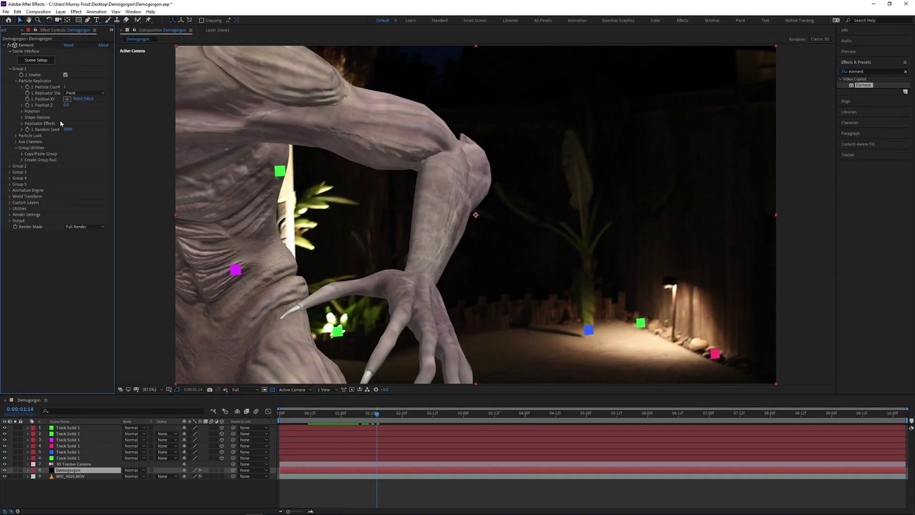
pyautogui.moveTo(70, 105); pyautogui.dragTo(78, 110)
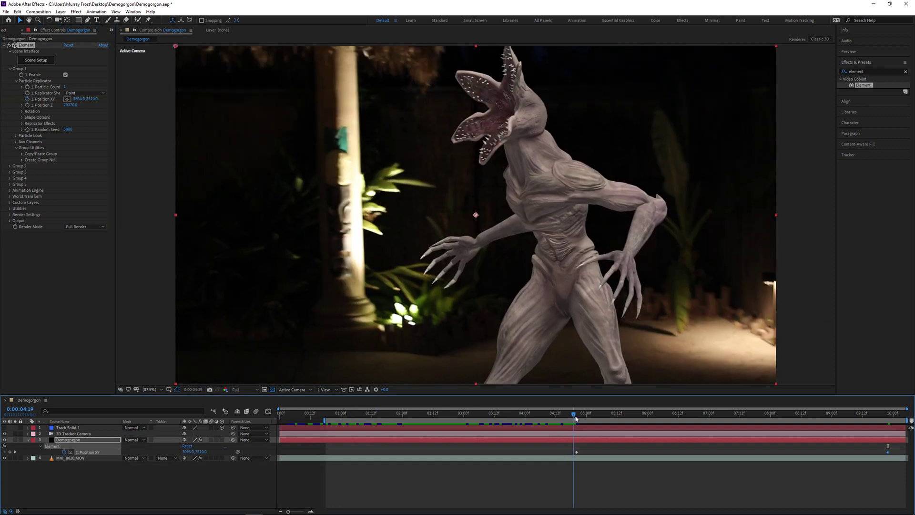
pyautogui.moveTo(576, 418); pyautogui.dragTo(482, 416)
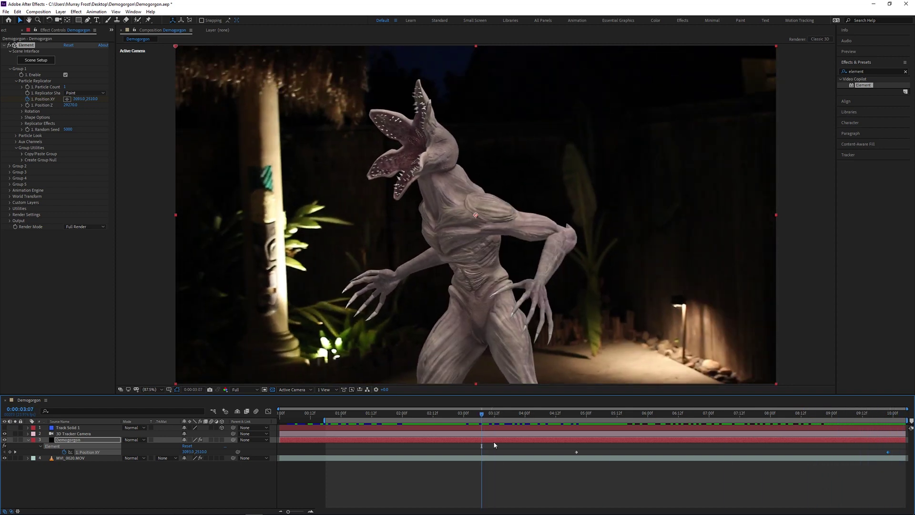
pyautogui.press('space')
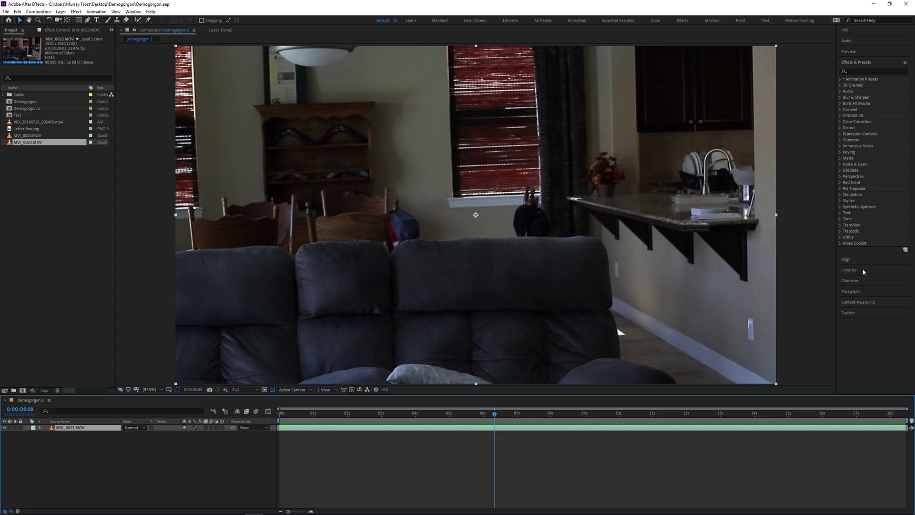
# Step: Run Track Camera on the MVI_0023.MOV layer in the Demogorgon 2 composition
pyautogui.click(849, 312)
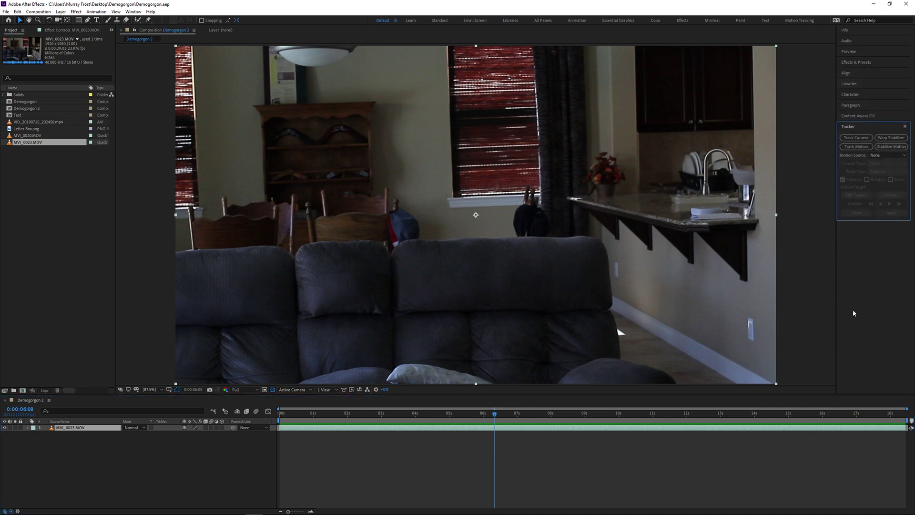
pyautogui.click(856, 138)
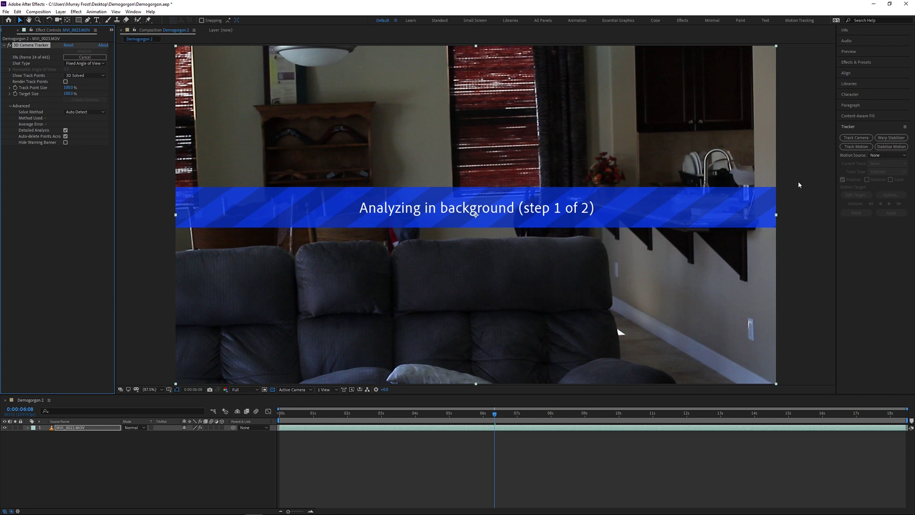
# Step: Add a black 1920 x 1080 solid named Demogorgon to Demogorgon 2 and apply the Element effect to it
pyautogui.rightClick(94, 461)
pyautogui.moveTo(133, 378)
pyautogui.click(238, 397)
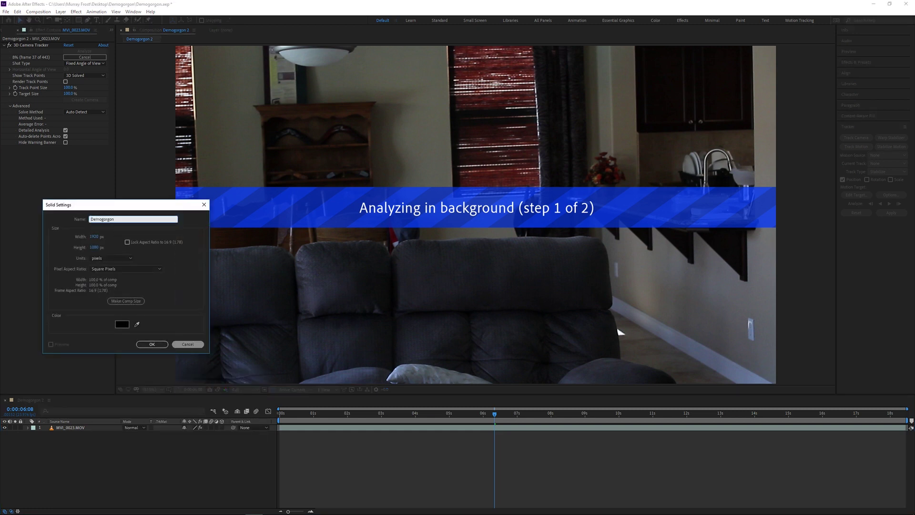
pyautogui.press('Return')
pyautogui.click(856, 62)
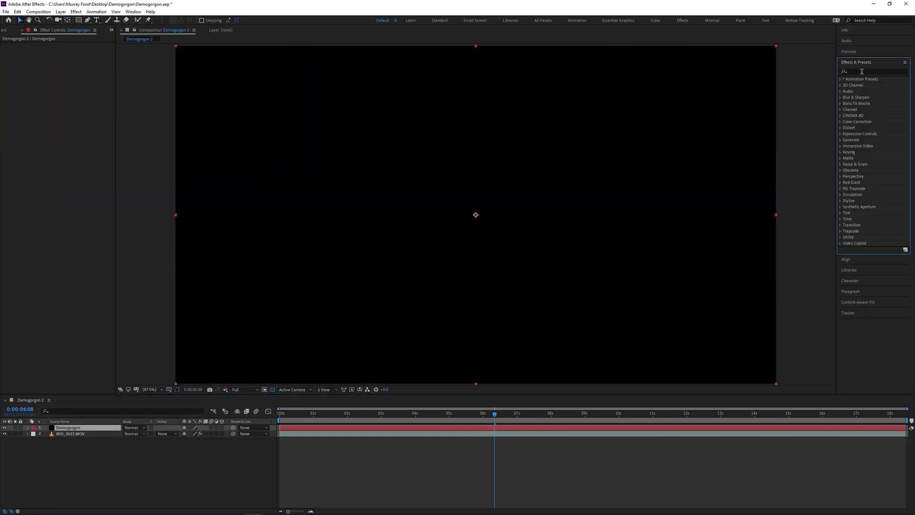
pyautogui.write('element')
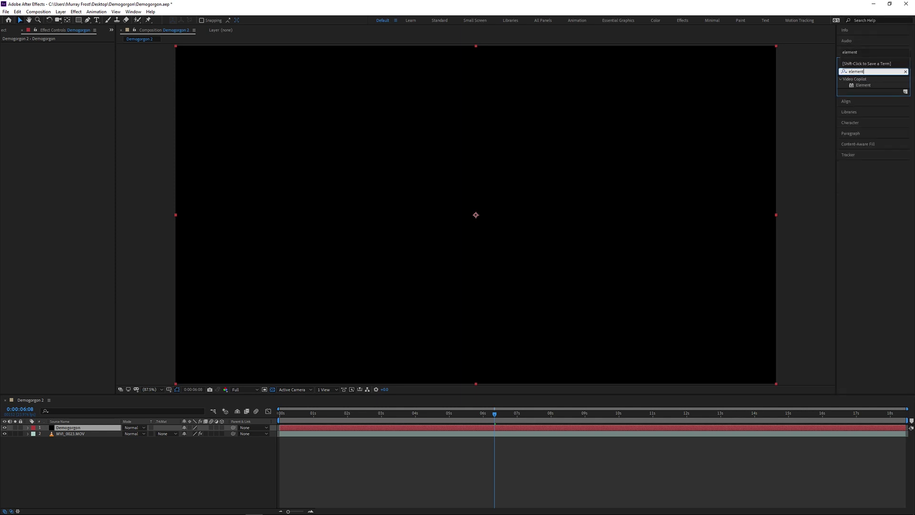
pyautogui.moveTo(863, 85); pyautogui.dragTo(476, 219)
# Step: Switch to Spotify, browse the playlists on its home page, and return to After Effects
pyautogui.hotkey('alt', 'Tab')
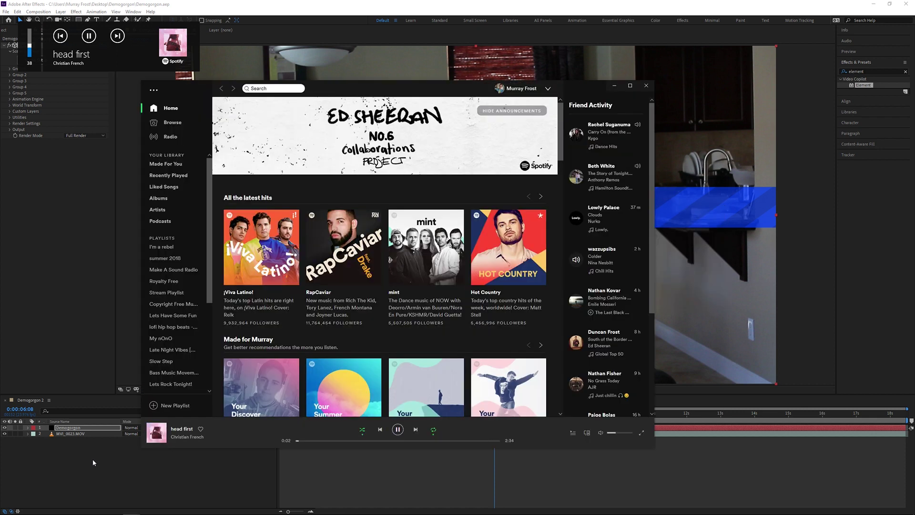
pyautogui.scroll(-3, 373, 341)
pyautogui.scroll(-3, 372, 341)
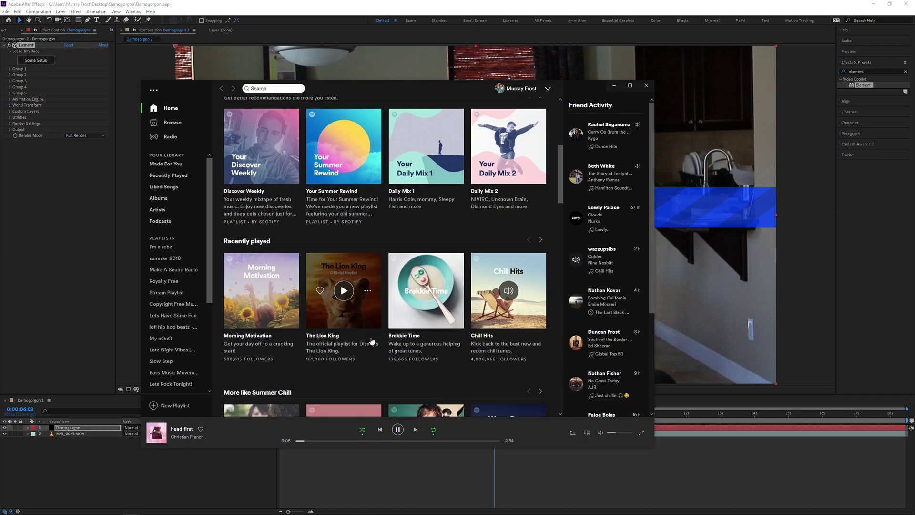
pyautogui.click(262, 254)
pyautogui.click(614, 87)
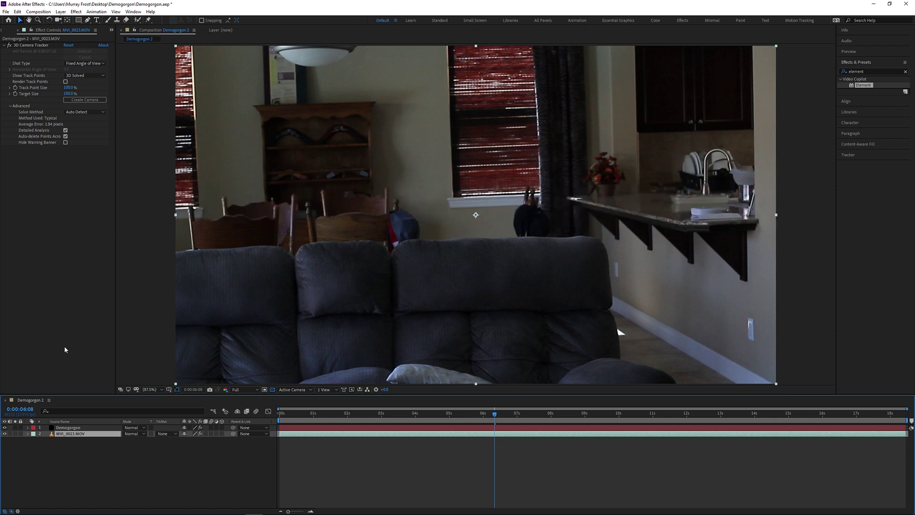
# Step: Show the 3D Camera Tracker points on MVI_0023.MOV and create a solid and camera from the point on the dining chair's backrest
pyautogui.click(42, 48)
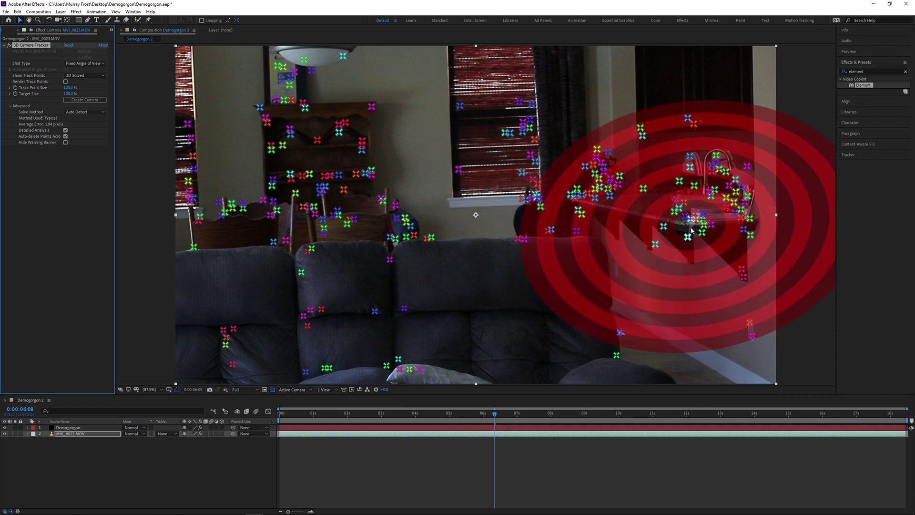
pyautogui.click(374, 234)
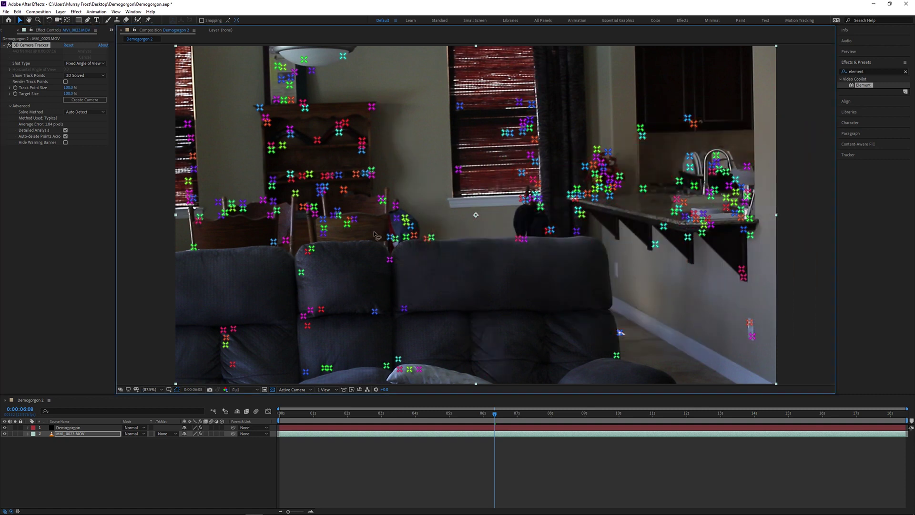
pyautogui.moveTo(374, 234); pyautogui.dragTo(434, 308)
pyautogui.moveTo(373, 292)
pyautogui.mouseDown()
pyautogui.moveTo(388, 291)
pyautogui.moveTo(306, 281)
pyautogui.moveTo(359, 314)
pyautogui.moveTo(528, 261)
pyautogui.mouseUp()
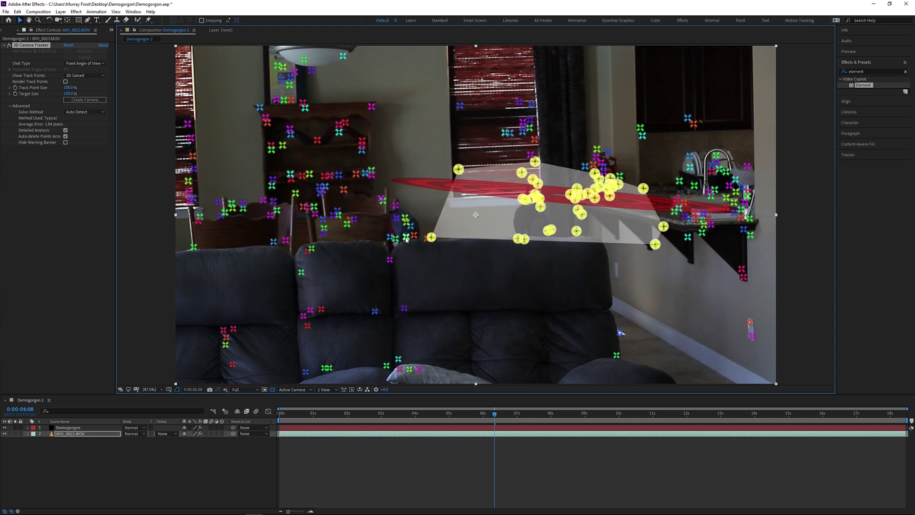
pyautogui.moveTo(406, 238)
pyautogui.mouseDown()
pyautogui.moveTo(398, 221)
pyautogui.moveTo(420, 228)
pyautogui.moveTo(391, 244)
pyautogui.mouseUp()
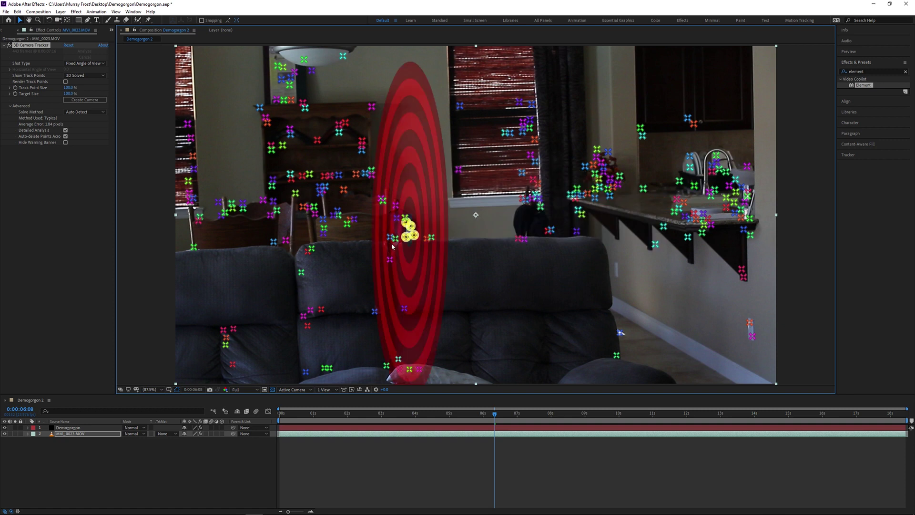
pyautogui.rightClick(348, 225)
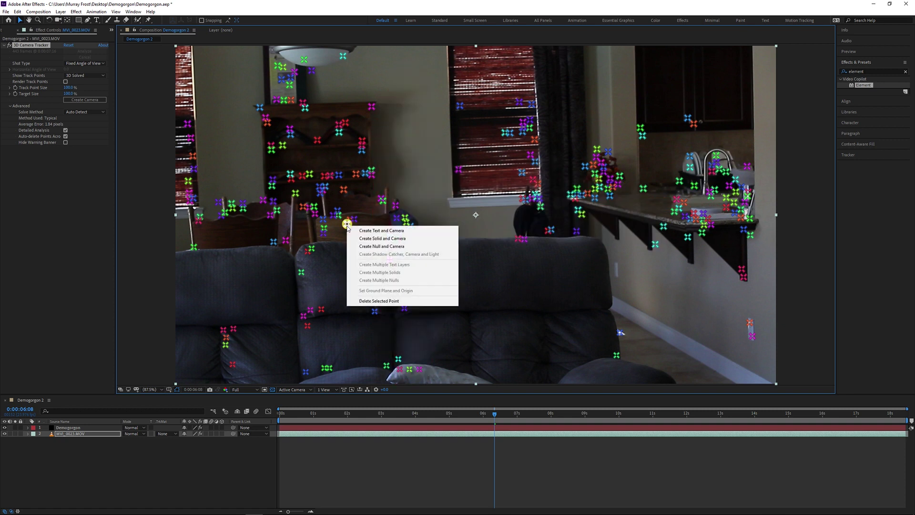
pyautogui.click(377, 239)
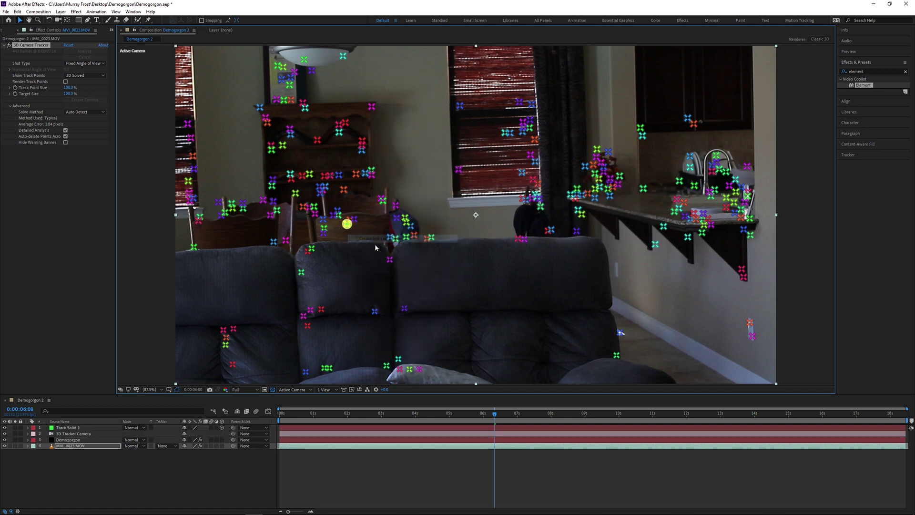
# Step: Scale Track Solid 1 up to about 725% and hide the layer
pyautogui.click(65, 428)
pyautogui.press('s')
pyautogui.moveTo(191, 434); pyautogui.dragTo(224, 493)
pyautogui.click(224, 493)
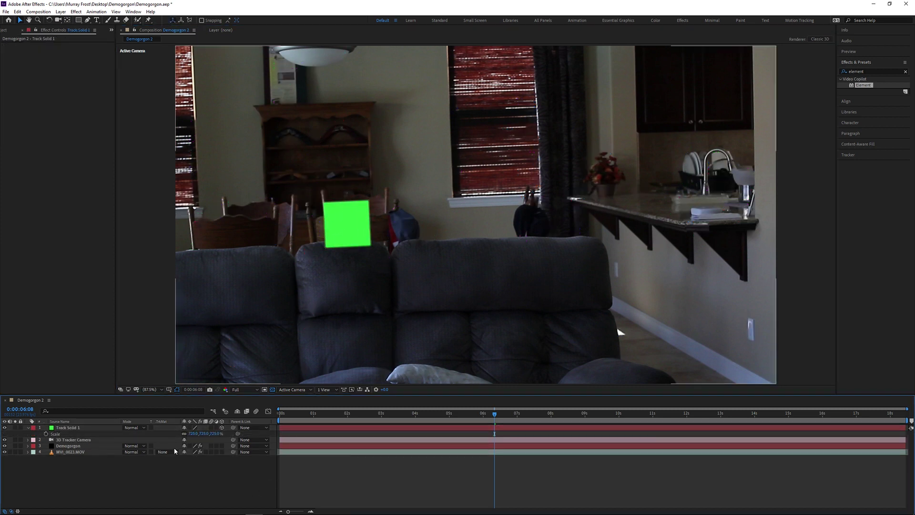
pyautogui.click(4, 427)
# Step: Import demogorgon.obj into the Element scene of the Demogorgon layer with the default import preferences
pyautogui.click(81, 446)
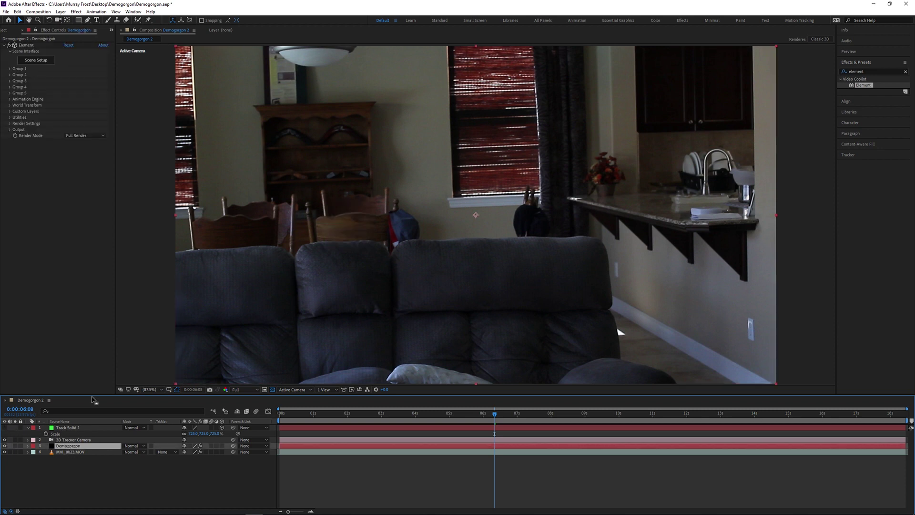
pyautogui.click(37, 60)
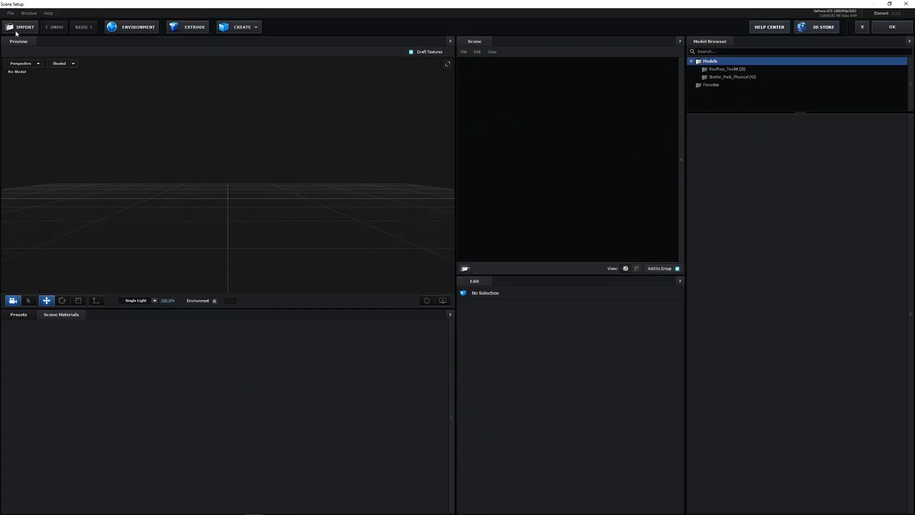
pyautogui.click(7, 27)
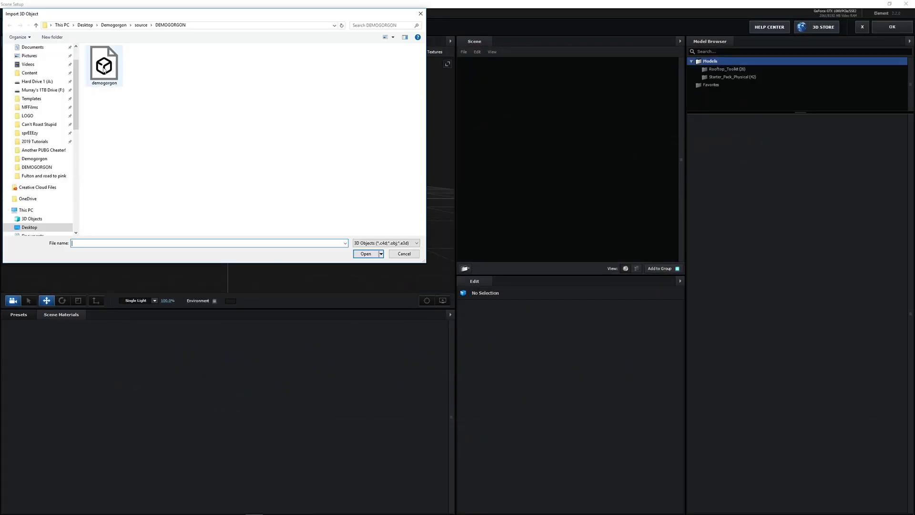
pyautogui.doubleClick(103, 66)
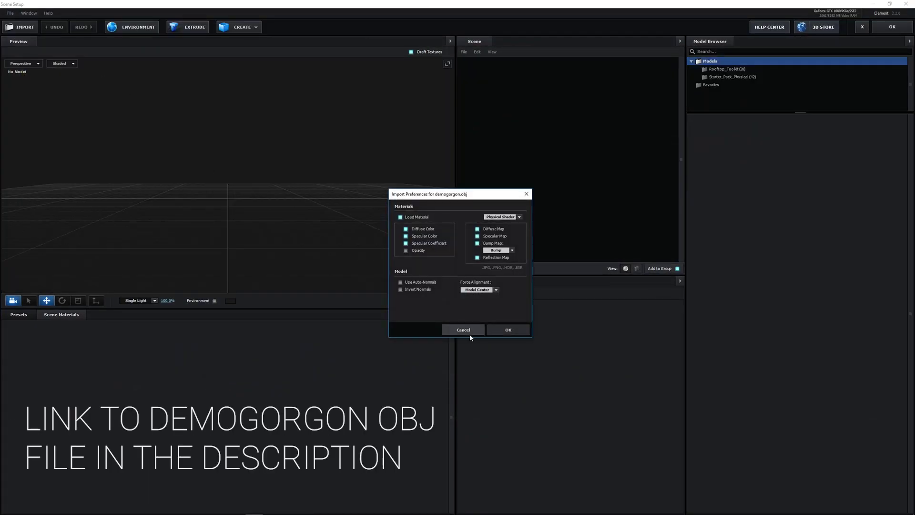
pyautogui.click(507, 330)
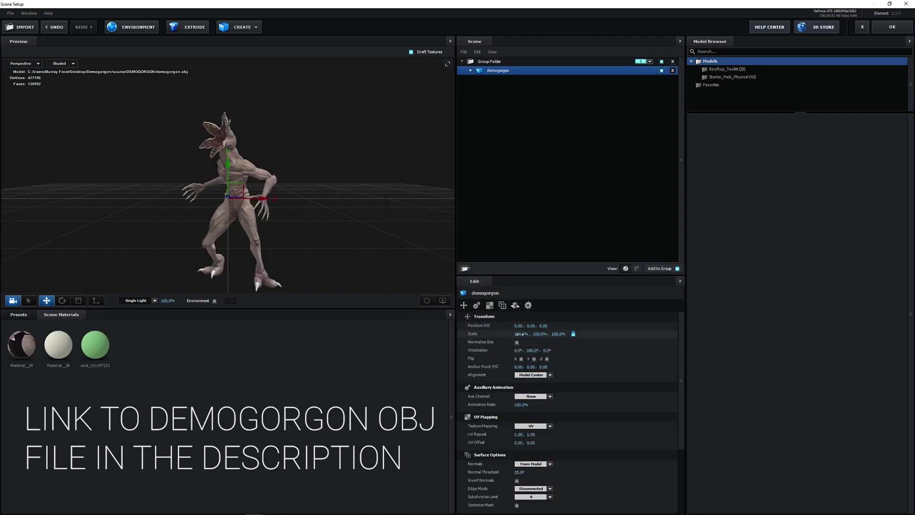
# Step: Scale the demogorgon model to about 906.5% and apply the Element scene setup
pyautogui.moveTo(521, 334); pyautogui.dragTo(565, 342)
pyautogui.scroll(-8, 267, 234)
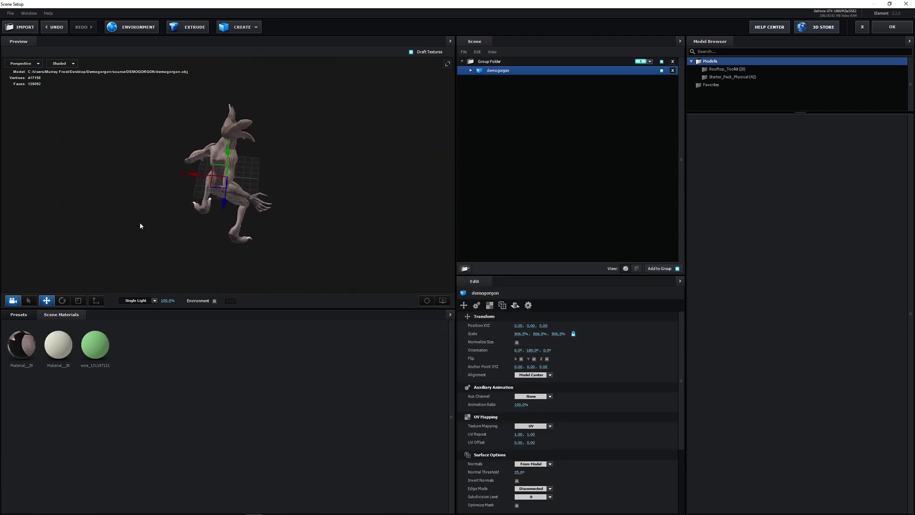
pyautogui.click(893, 27)
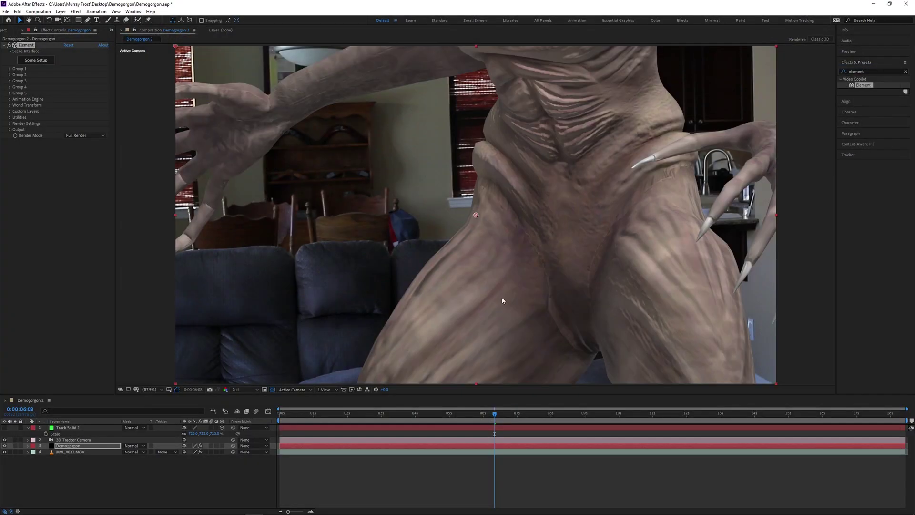
# Step: Push Element's Group 1 far back in Z using its Particle Replicator and set its X position to 736
pyautogui.click(76, 446)
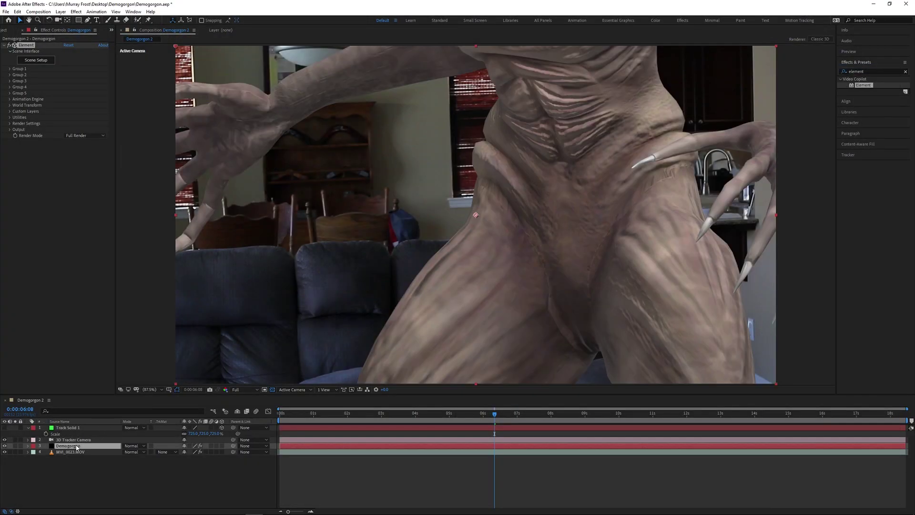
pyautogui.click(10, 70)
pyautogui.click(16, 81)
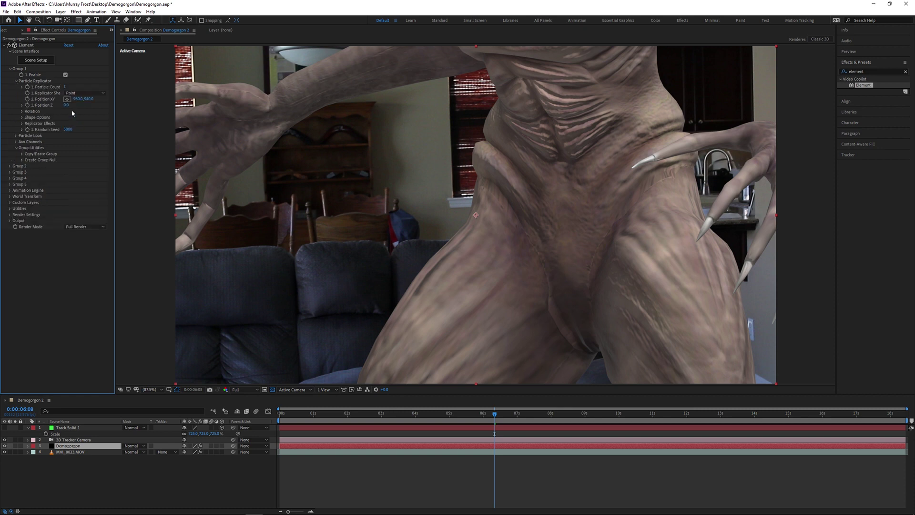
pyautogui.moveTo(66, 105); pyautogui.dragTo(913, 286)
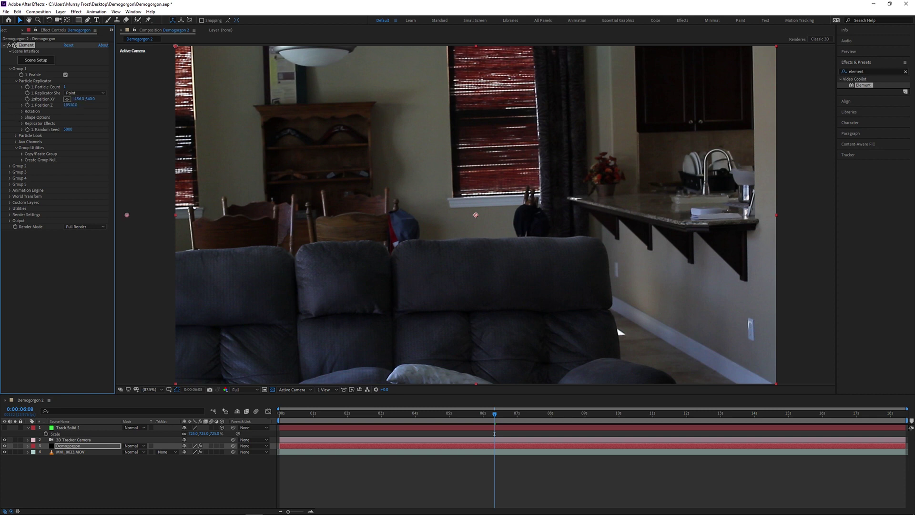
pyautogui.scroll(-1, 421, 229)
pyautogui.scroll(1, 422, 229)
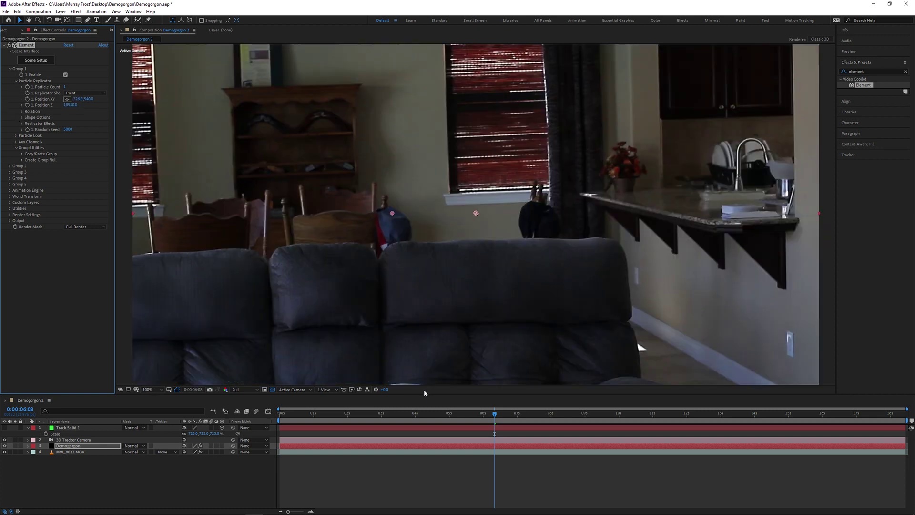
# Step: Lower Group 1's Z position and reduce the demogorgon model's scale in the Element scene
pyautogui.moveTo(356, 415); pyautogui.dragTo(418, 424)
pyautogui.moveTo(70, 105); pyautogui.dragTo(1, 109)
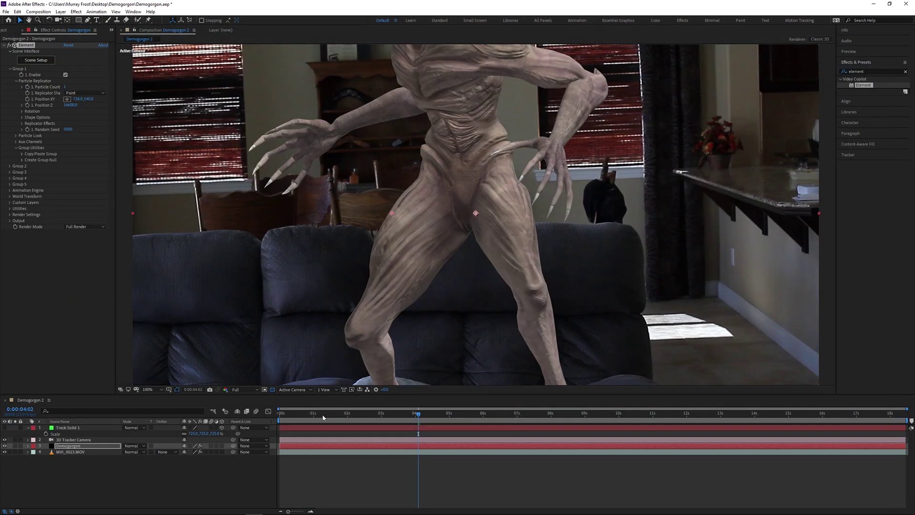
pyautogui.moveTo(305, 415); pyautogui.dragTo(432, 415)
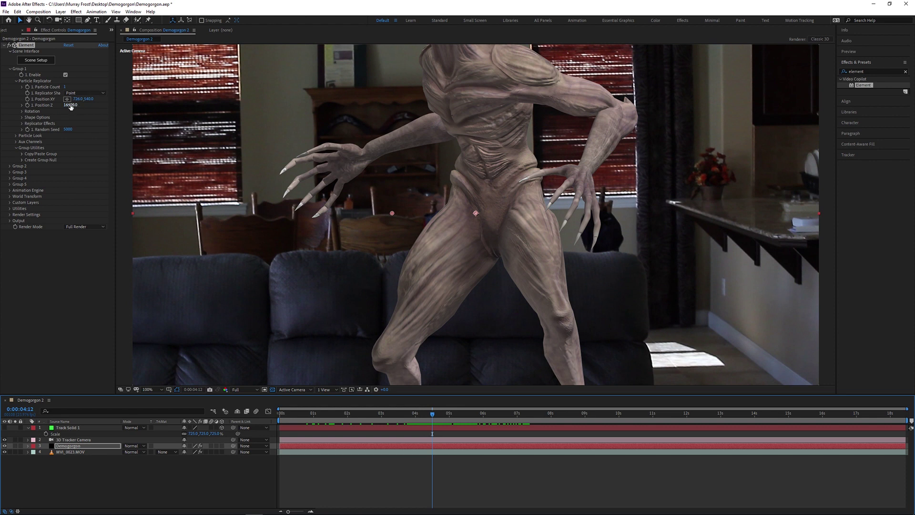
pyautogui.moveTo(70, 104); pyautogui.dragTo(0, 119)
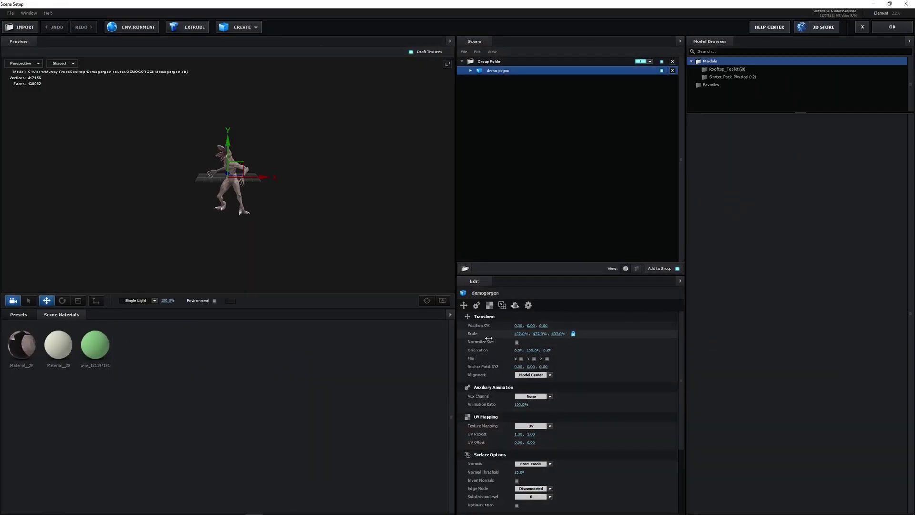
pyautogui.scroll(6, 195, 196)
pyautogui.click(891, 27)
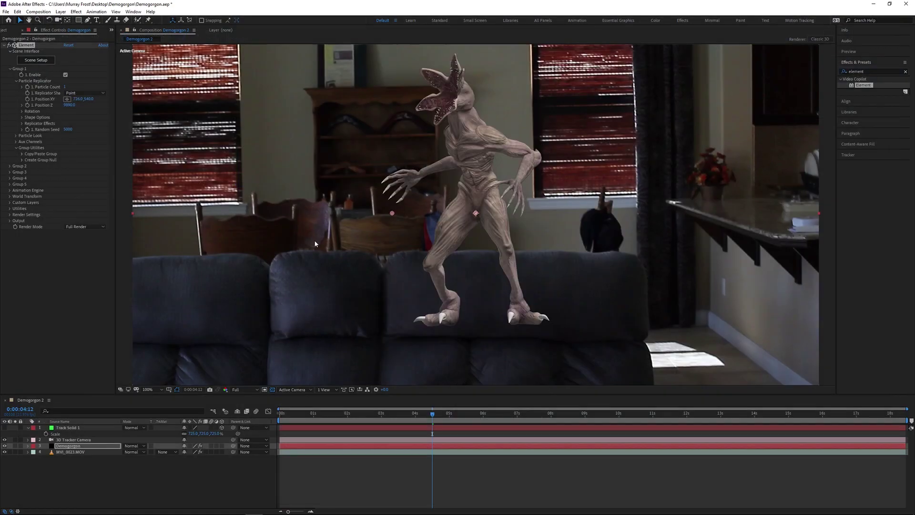
# Step: Set Group 1's Z position to about -930 and its XY position to 736, 663, and preview the tracked shot
pyautogui.moveTo(432, 418)
pyautogui.mouseDown()
pyautogui.moveTo(308, 395)
pyautogui.moveTo(442, 403)
pyautogui.mouseUp()
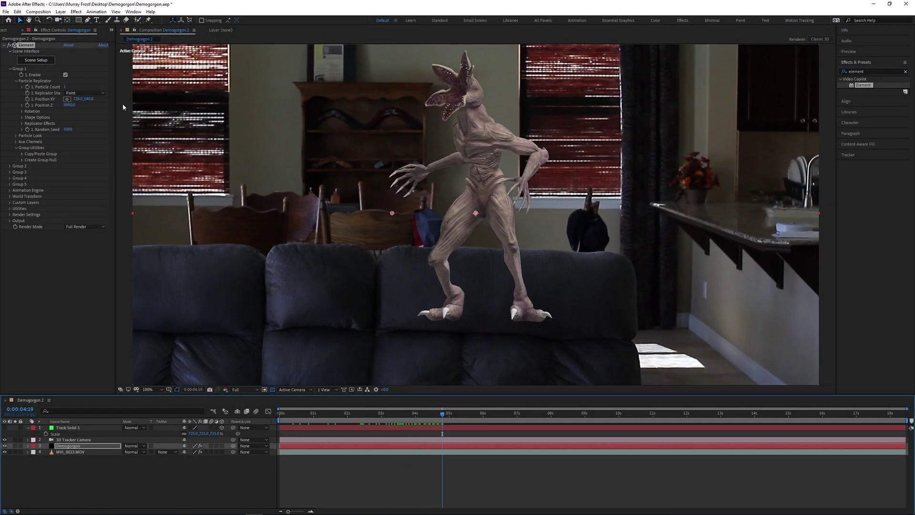
pyautogui.moveTo(71, 105); pyautogui.dragTo(112, 105)
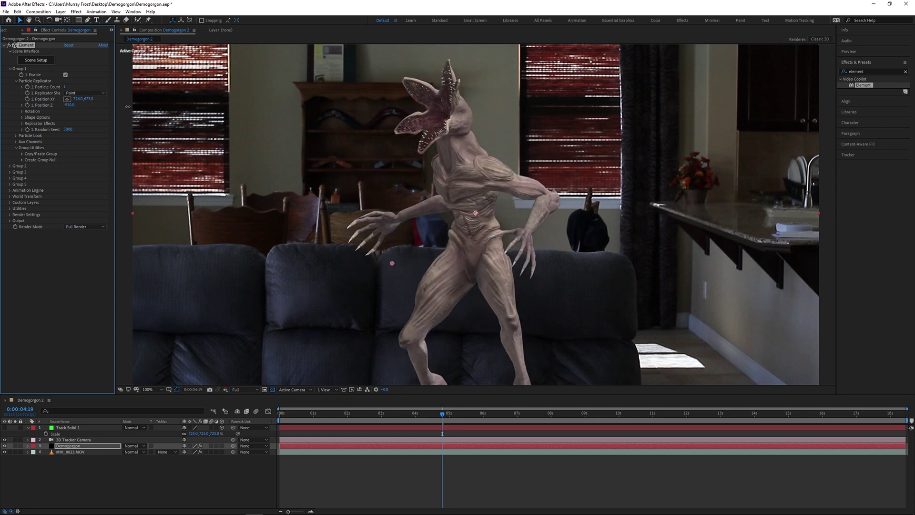
pyautogui.moveTo(439, 414); pyautogui.dragTo(369, 414)
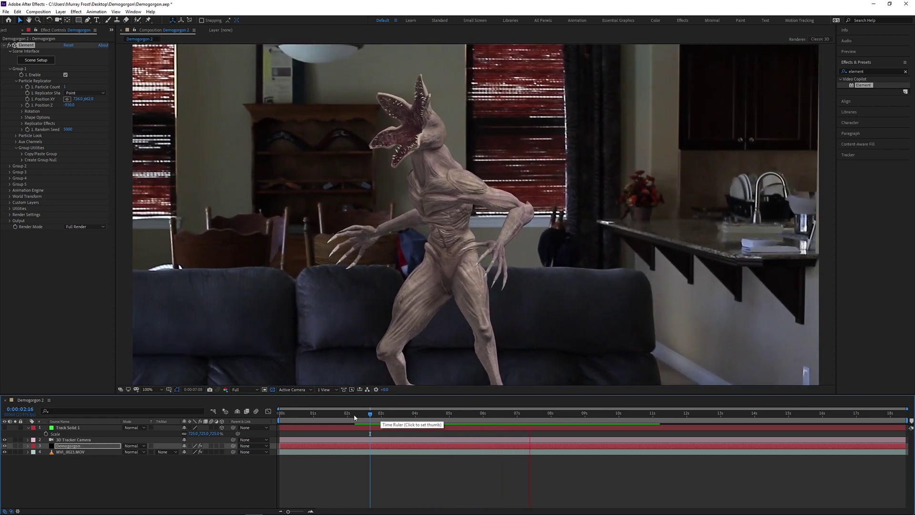
pyautogui.moveTo(354, 416); pyautogui.dragTo(336, 415)
pyautogui.press('space')
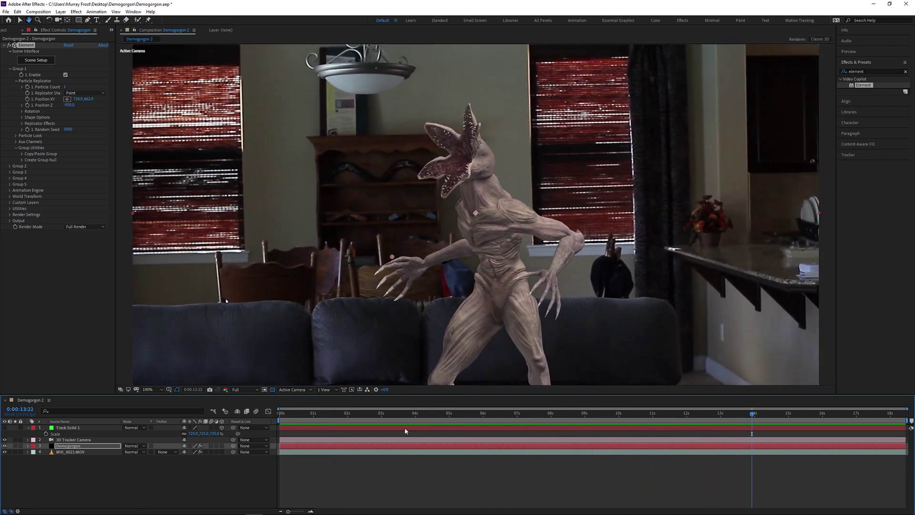
# Step: Delete the 3D Tracker Camera and Track Solid 1 layers
pyautogui.click(74, 440)
pyautogui.press('Delete')
pyautogui.click(63, 428)
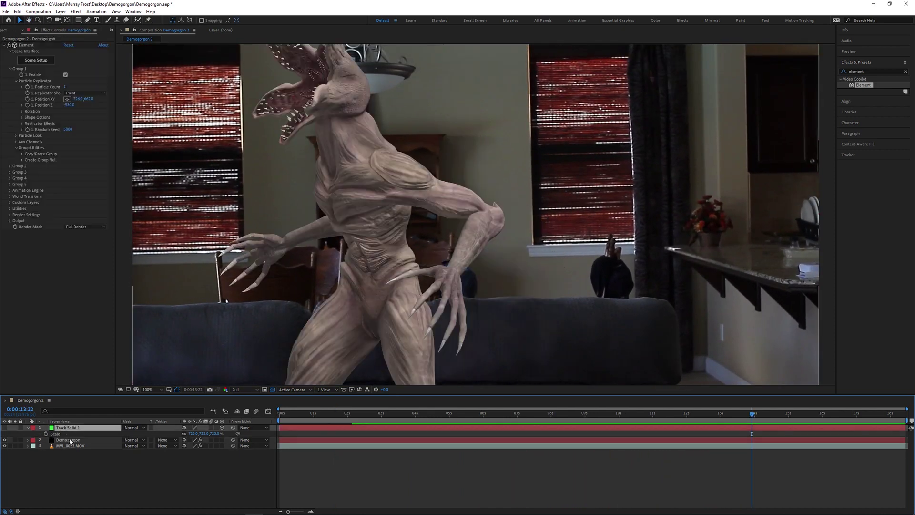
pyautogui.press('Delete')
# Step: Create a solid and camera from the MVI_0023.MOV track point at the lower corner of the window beside the curtain, and hide the solid
pyautogui.click(71, 433)
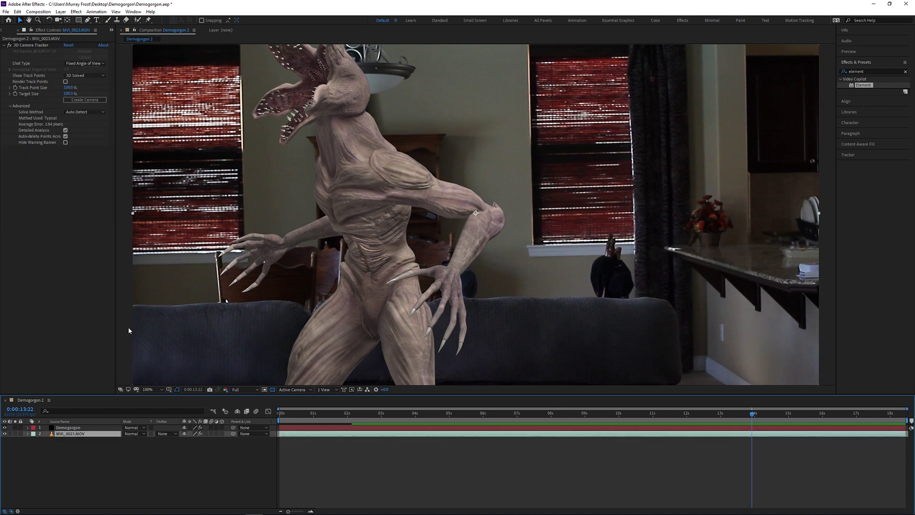
pyautogui.click(34, 45)
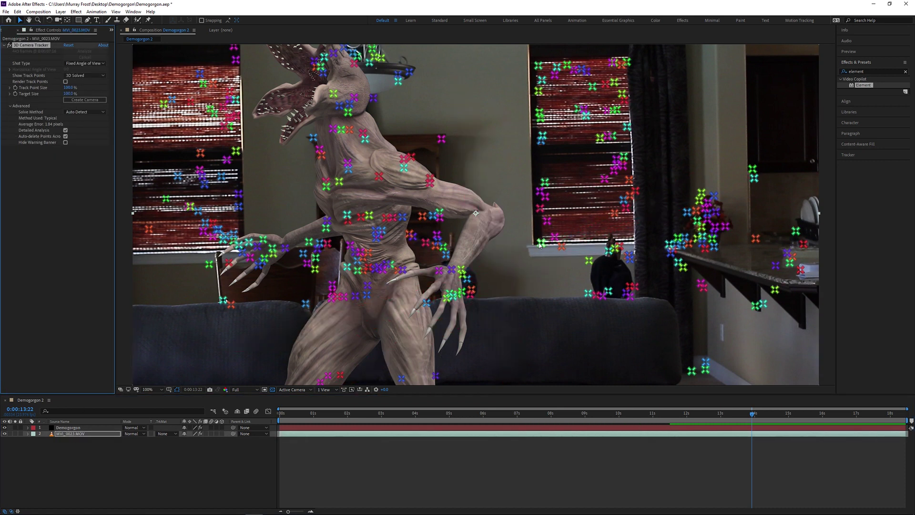
pyautogui.rightClick(540, 244)
pyautogui.click(573, 256)
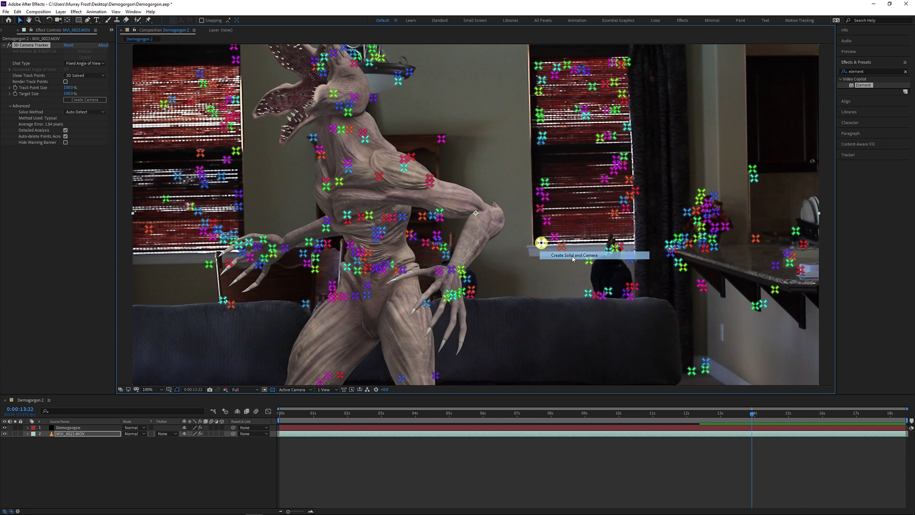
pyautogui.click(4, 427)
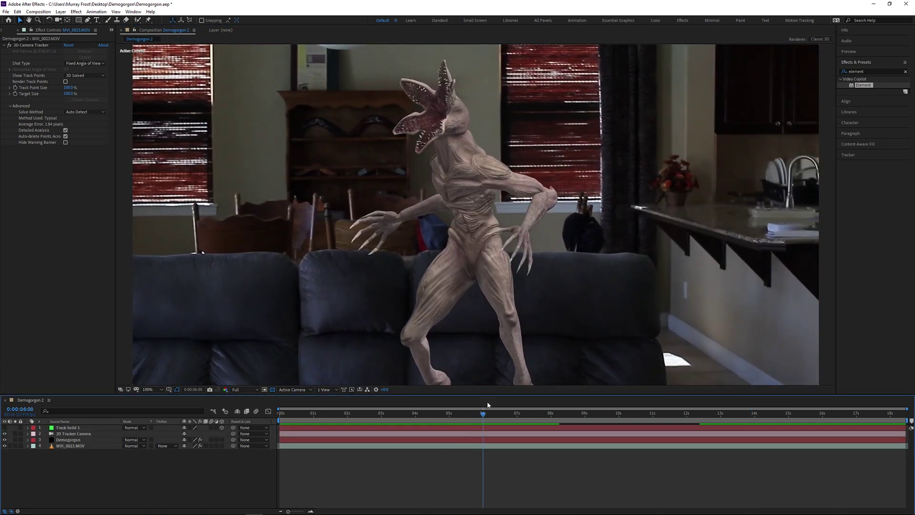
# Step: Preview the shot and raise the Demogorgon by setting Group 1's Y position to about 583
pyautogui.moveTo(486, 405); pyautogui.dragTo(435, 401)
pyautogui.press('space')
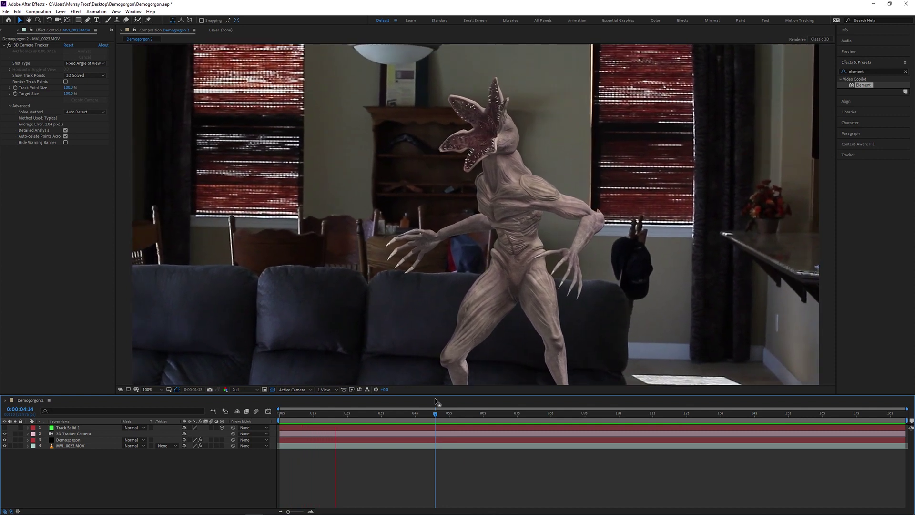
pyautogui.press('space')
pyautogui.click(68, 439)
pyautogui.moveTo(88, 98); pyautogui.dragTo(61, 99)
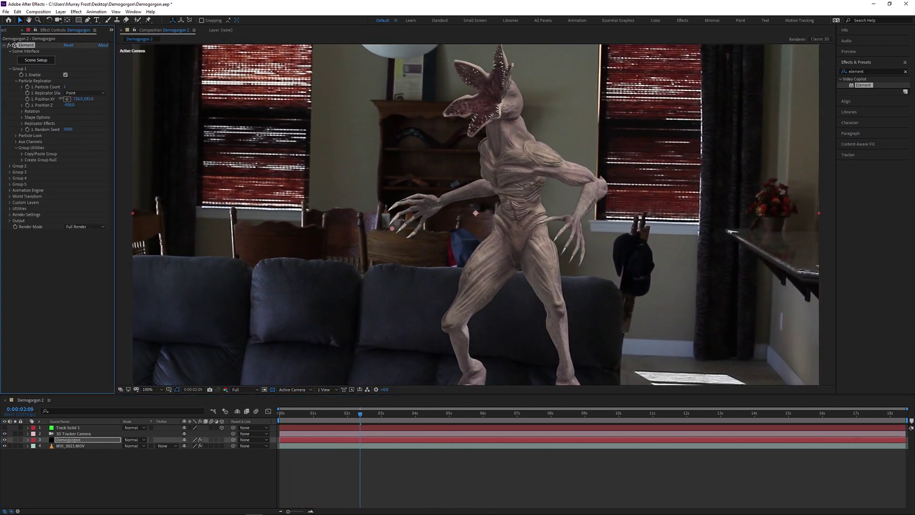
pyautogui.moveTo(313, 418); pyautogui.dragTo(485, 413)
pyautogui.click(70, 445)
pyautogui.click(26, 45)
pyautogui.rightClick(401, 380)
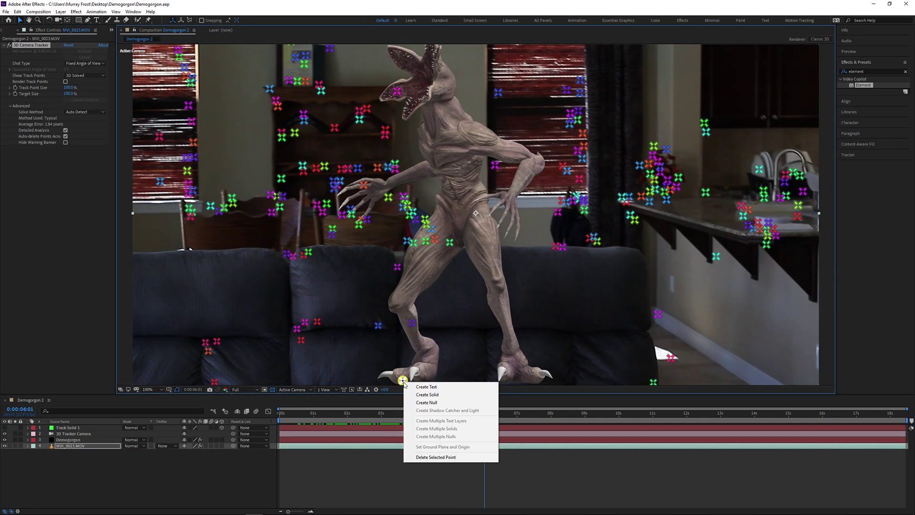
pyautogui.click(102, 473)
# Step: Try to replace the tracker camera and solid with a solid and camera created from the track point beside the Demogorgon's foot
pyautogui.click(70, 433)
pyautogui.keyDown('shift'); pyautogui.click(71, 428); pyautogui.keyUp('shift')
pyautogui.press('Delete')
pyautogui.click(82, 434)
pyautogui.click(25, 45)
pyautogui.rightClick(402, 380)
pyautogui.click(429, 395)
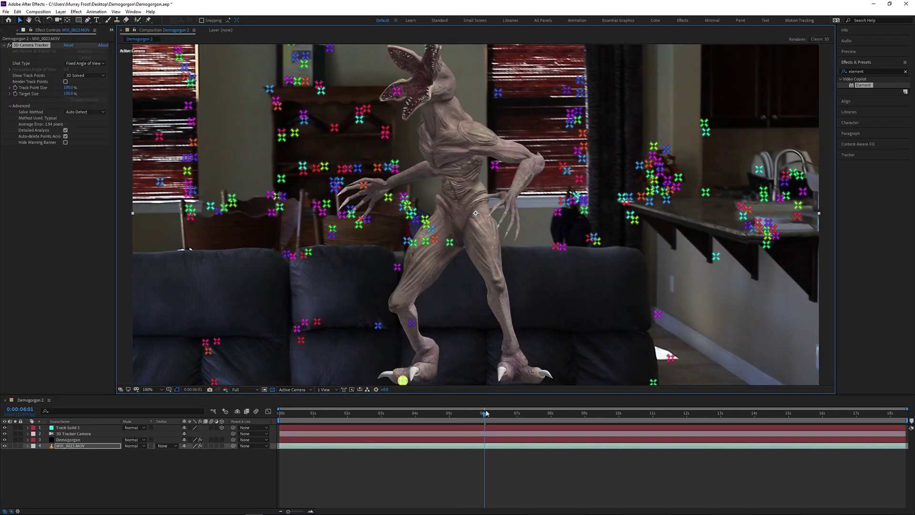
# Step: Undo the replacement of the tracker camera and solid, and scrub the shot around six seconds
pyautogui.moveTo(486, 414)
pyautogui.mouseDown()
pyautogui.moveTo(340, 420)
pyautogui.moveTo(497, 415)
pyautogui.mouseUp()
pyautogui.click(447, 464)
pyautogui.hotkey('ctrl', 'z')
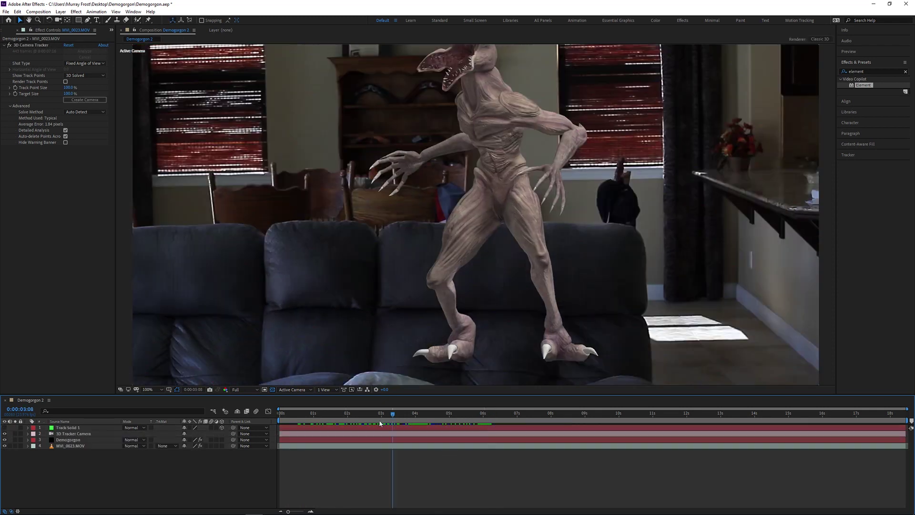
pyautogui.moveTo(380, 424); pyautogui.dragTo(486, 413)
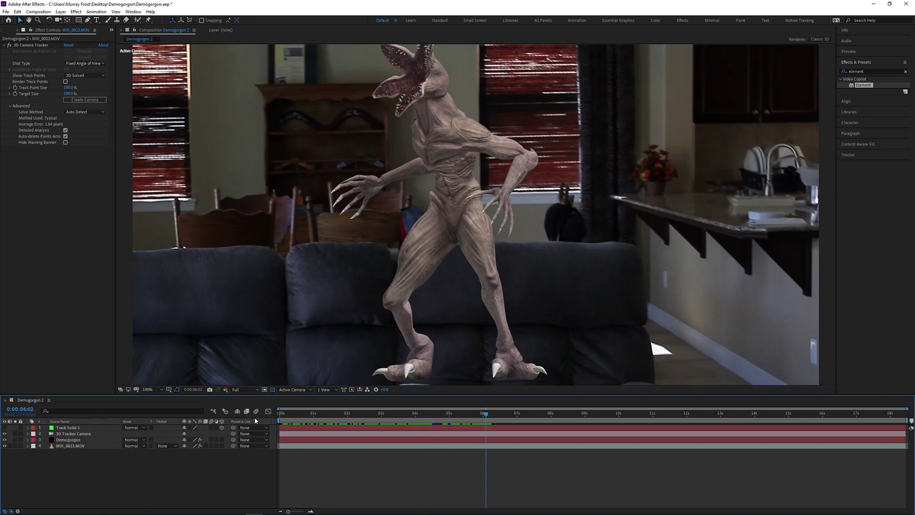
# Step: Create a point light with a pale yellow colour in the Demogorgon 2 composition
pyautogui.rightClick(74, 457)
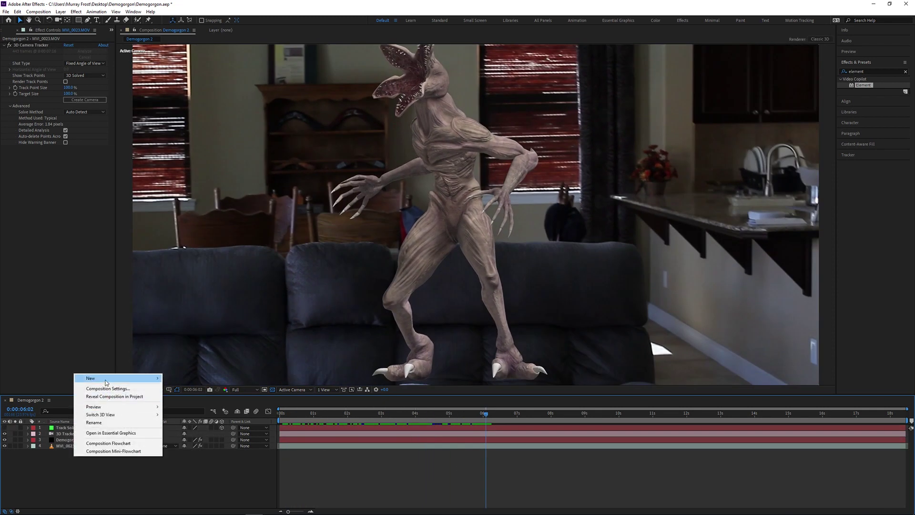
pyautogui.moveTo(114, 380)
pyautogui.click(179, 404)
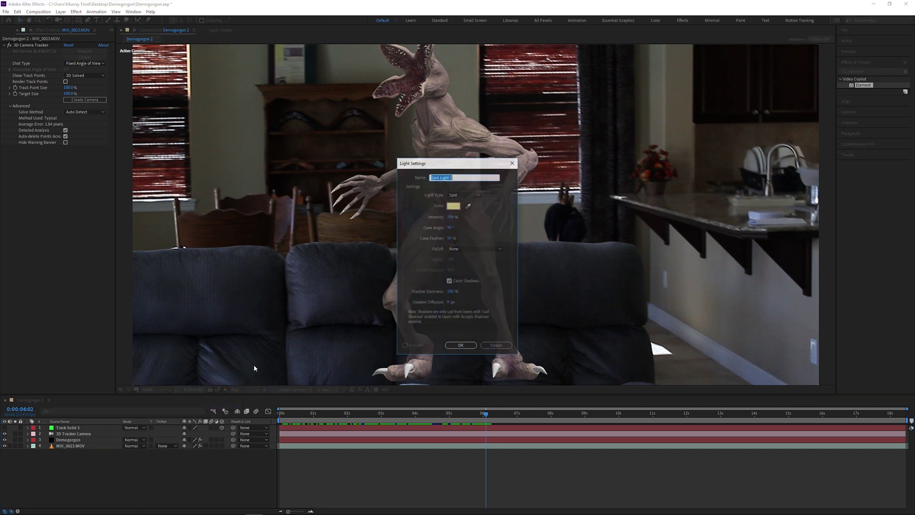
pyautogui.click(454, 205)
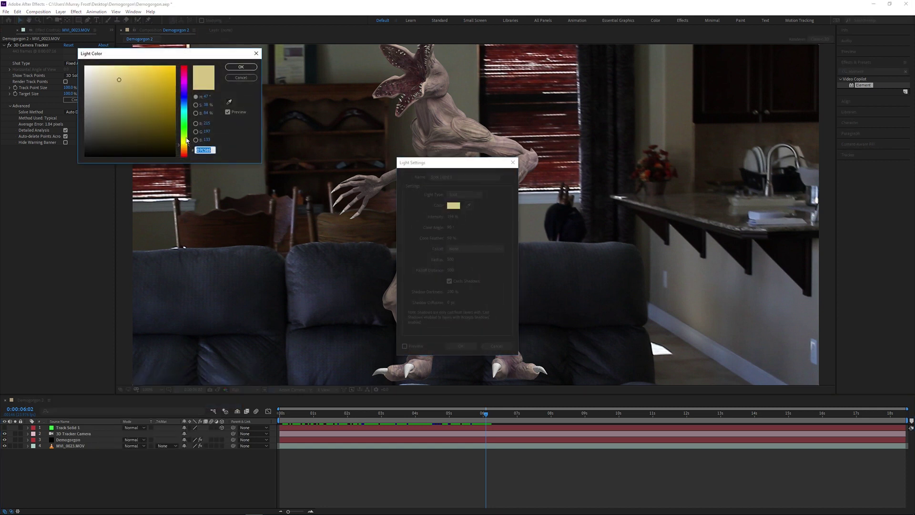
pyautogui.click(110, 66)
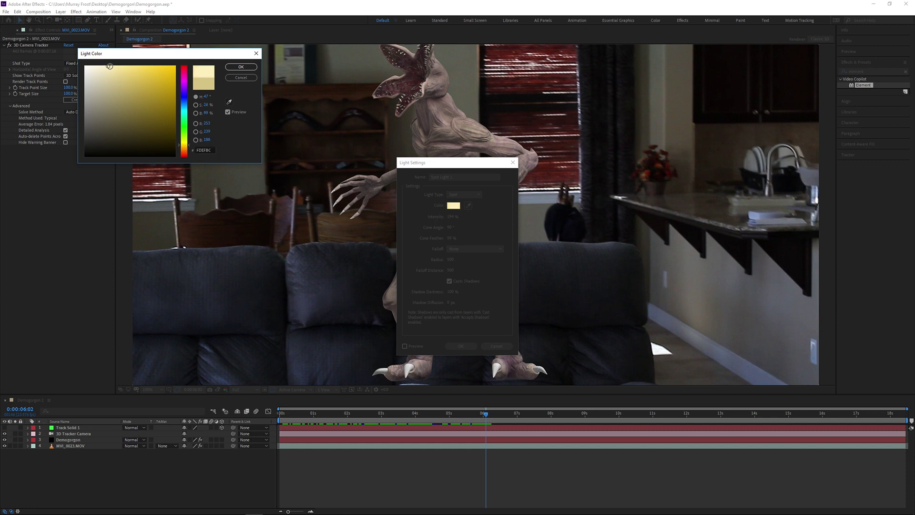
pyautogui.click(241, 67)
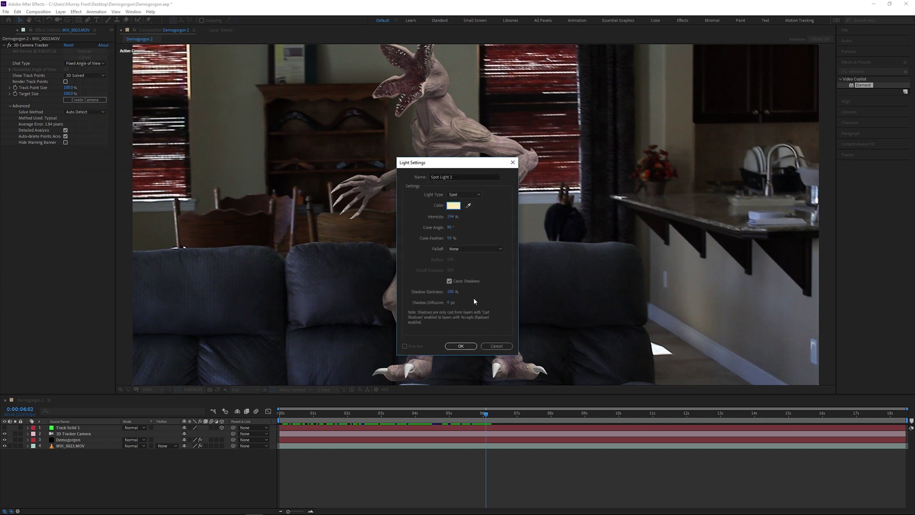
pyautogui.click(460, 196)
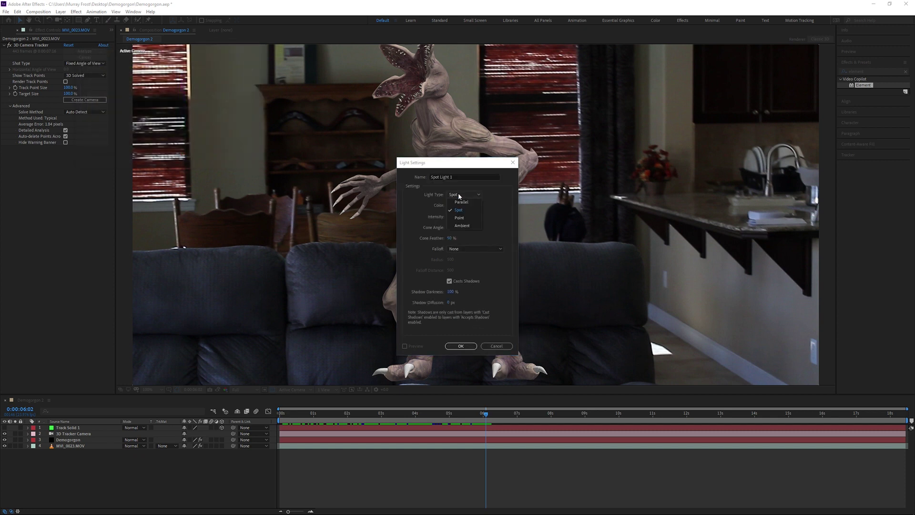
pyautogui.click(460, 217)
pyautogui.click(460, 346)
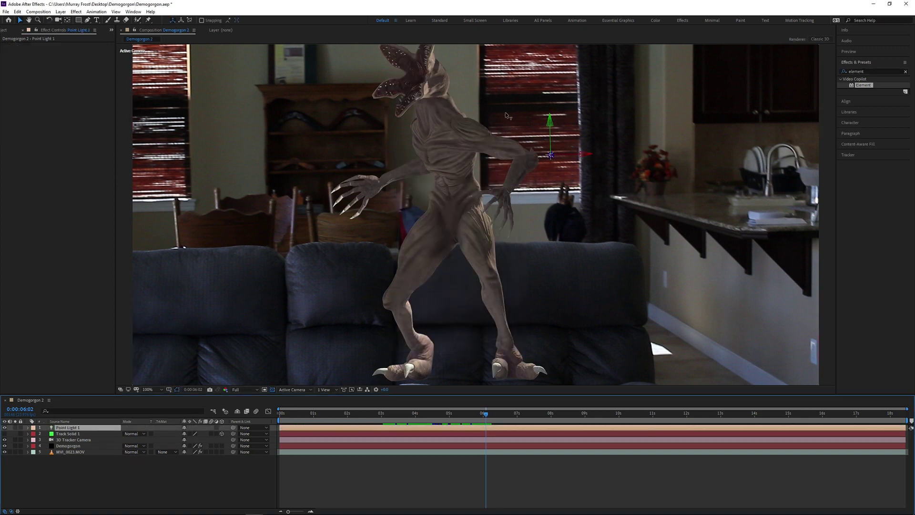
# Step: Move the point light across the room to the middle of the window behind the dining chairs
pyautogui.moveTo(550, 121); pyautogui.dragTo(578, 216)
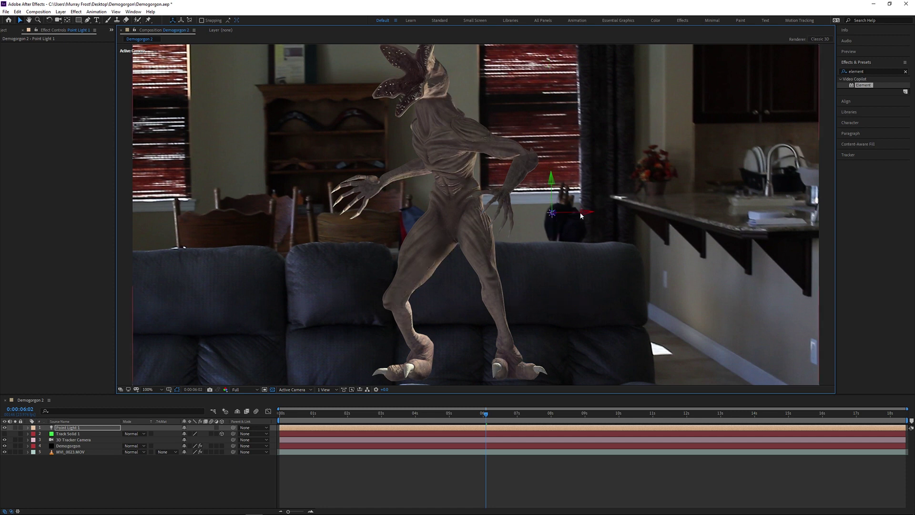
pyautogui.click(585, 215)
pyautogui.click(552, 214)
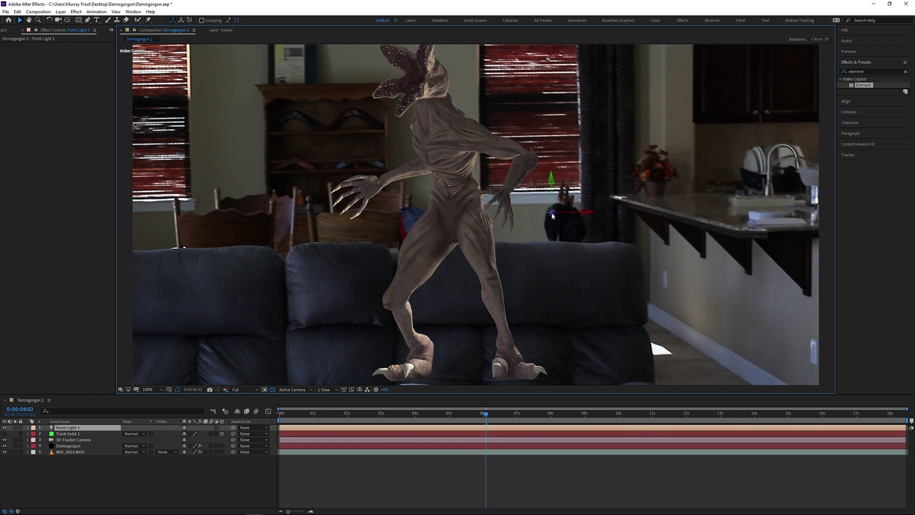
pyautogui.moveTo(585, 215); pyautogui.dragTo(176, 158)
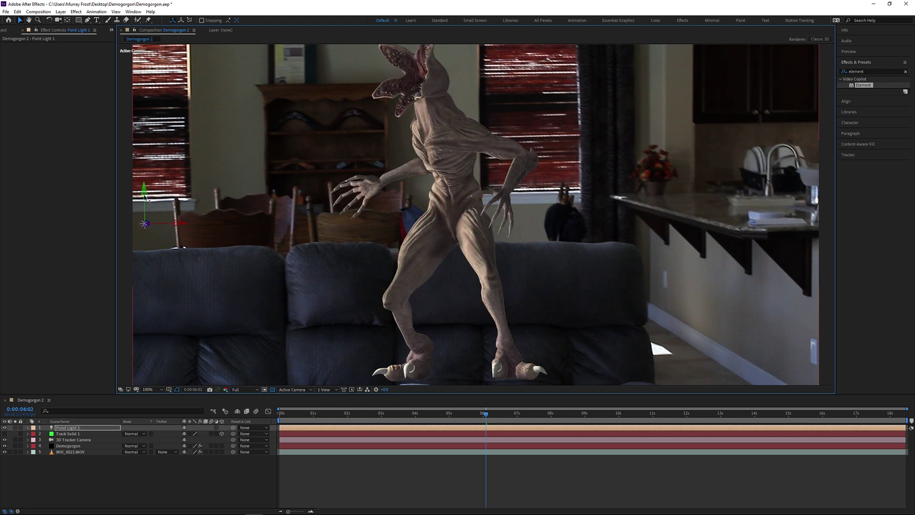
pyautogui.moveTo(146, 196); pyautogui.dragTo(165, 140)
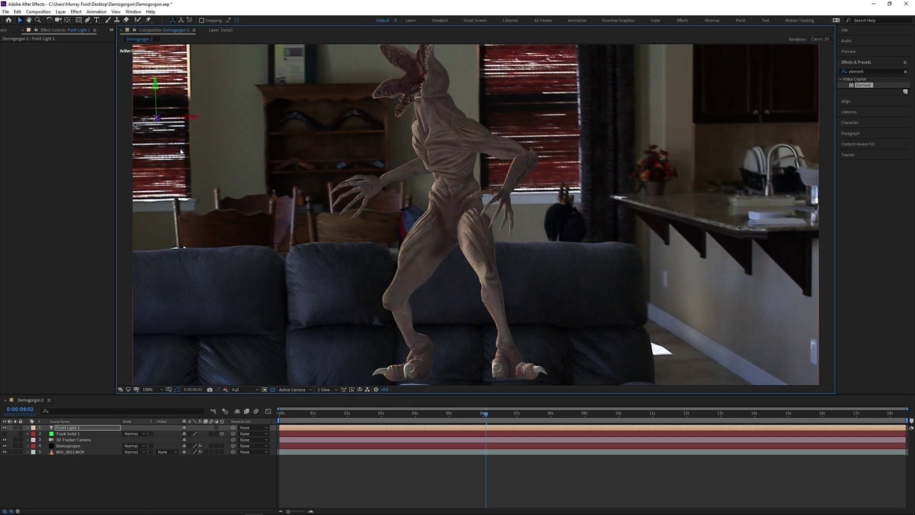
# Step: Add a second light of type Spot, keeping the pale yellow colour
pyautogui.rightClick(91, 482)
pyautogui.moveTo(124, 405)
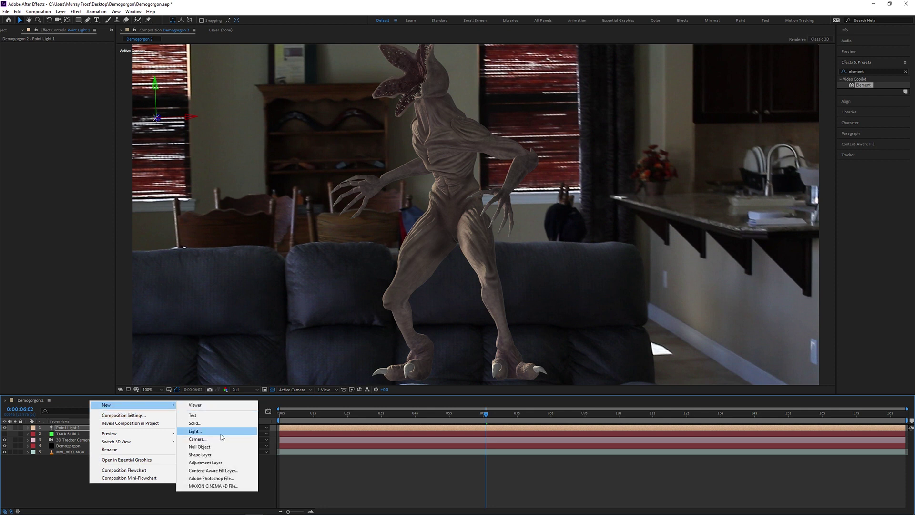
pyautogui.click(200, 432)
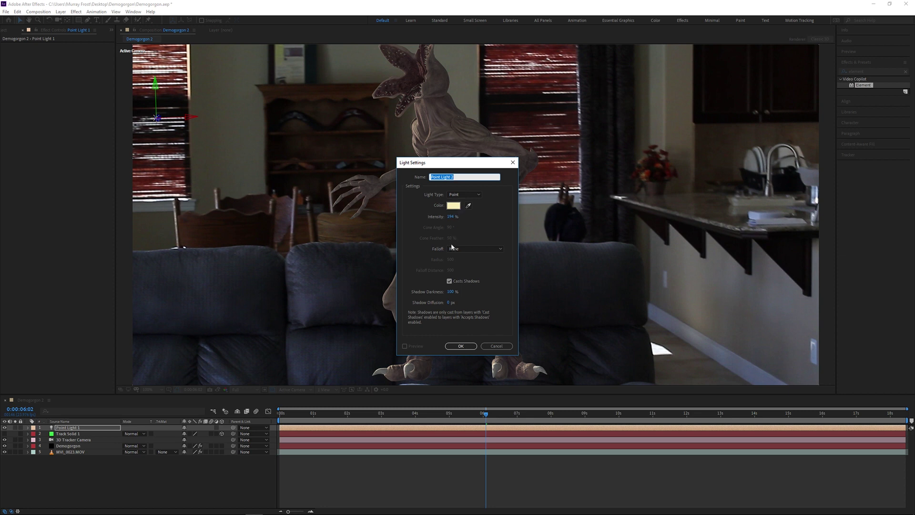
pyautogui.click(464, 194)
pyautogui.click(461, 212)
pyautogui.click(461, 346)
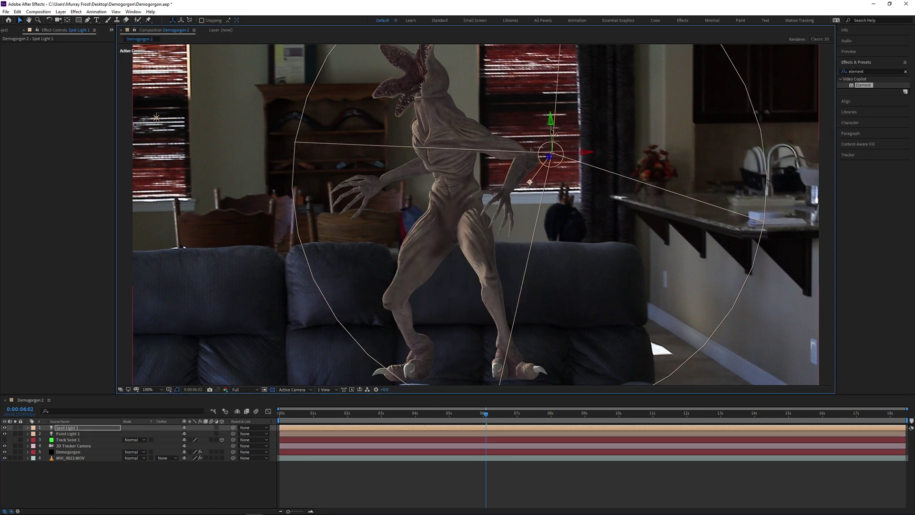
# Step: Raise the spot light well above the upper edge of the shot and fit the composition view up to 100%
pyautogui.moveTo(548, 153); pyautogui.dragTo(553, 73)
pyautogui.scroll(-2, 532, 151)
pyautogui.click(152, 389)
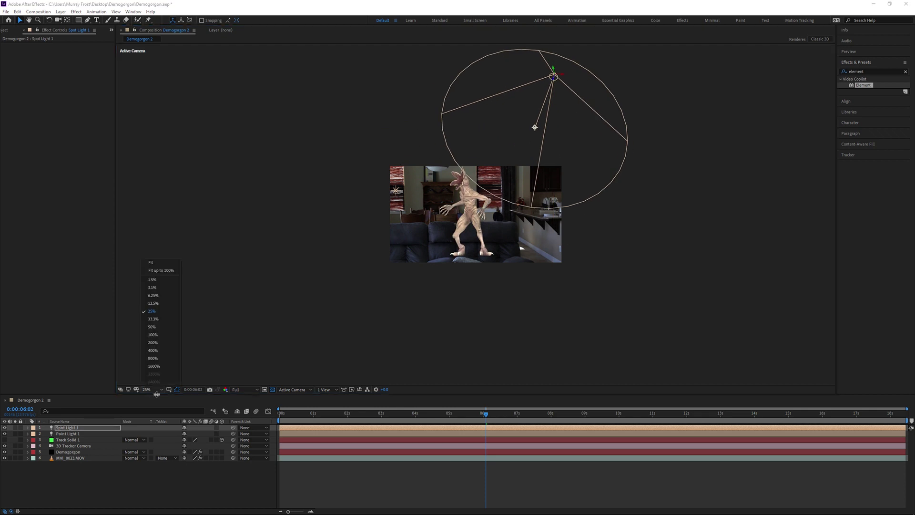
pyautogui.click(156, 272)
# Step: Lower the spot light's intensity to about 25%, increase its cone feather slightly, and change its colour to pale cyan
pyautogui.click(27, 428)
pyautogui.click(35, 440)
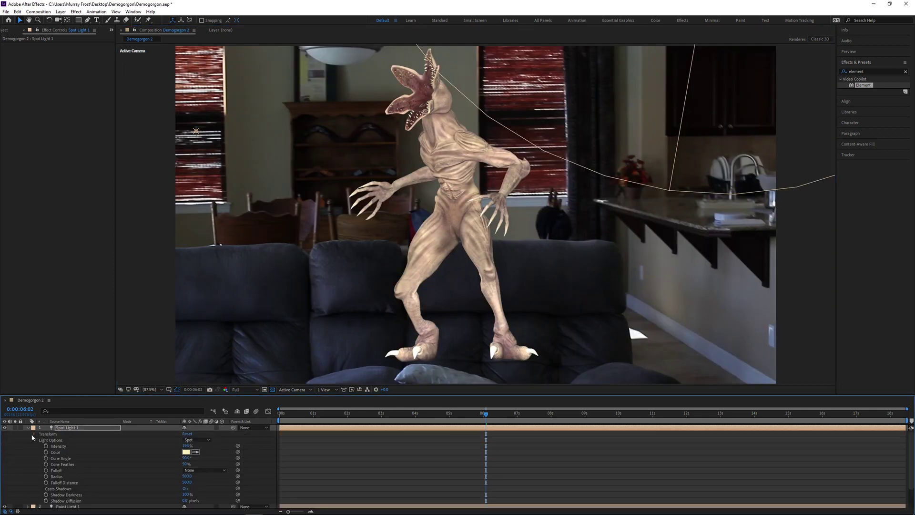
pyautogui.moveTo(188, 446); pyautogui.dragTo(127, 447)
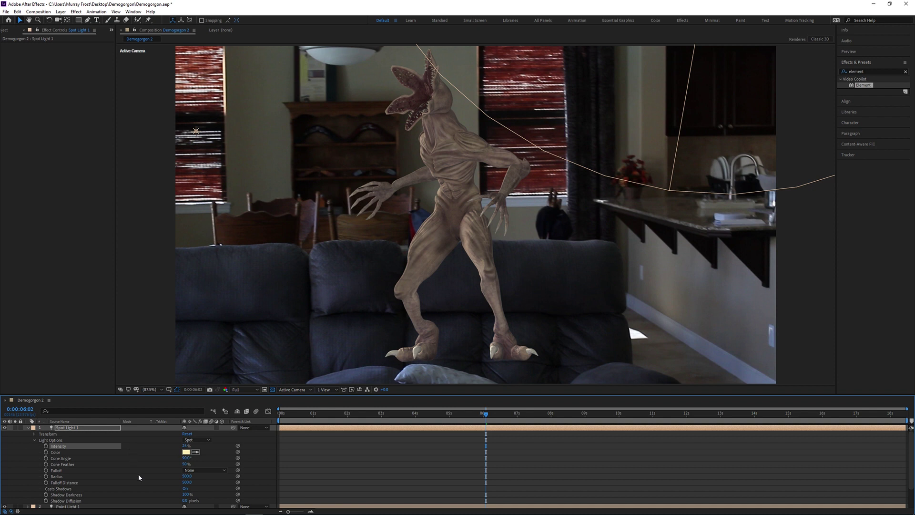
pyautogui.moveTo(185, 463)
pyautogui.mouseDown()
pyautogui.moveTo(212, 467)
pyautogui.moveTo(188, 468)
pyautogui.mouseUp()
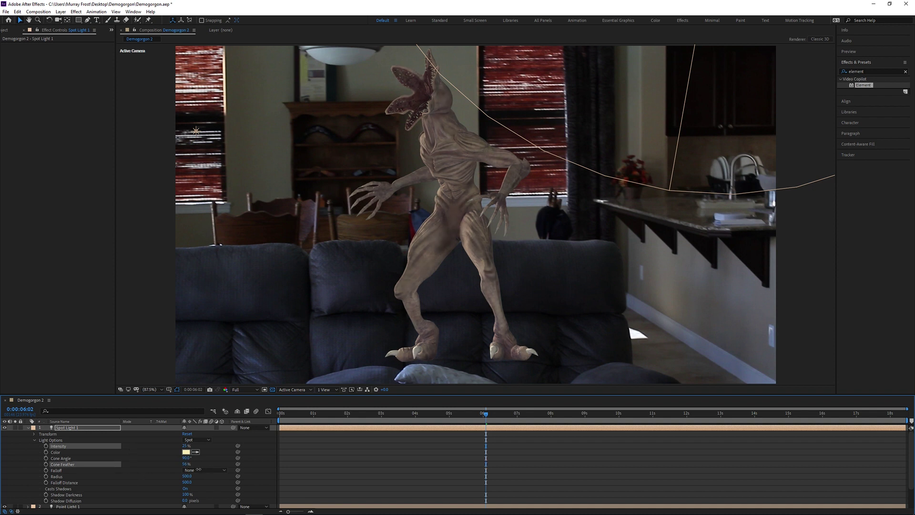
pyautogui.click(186, 451)
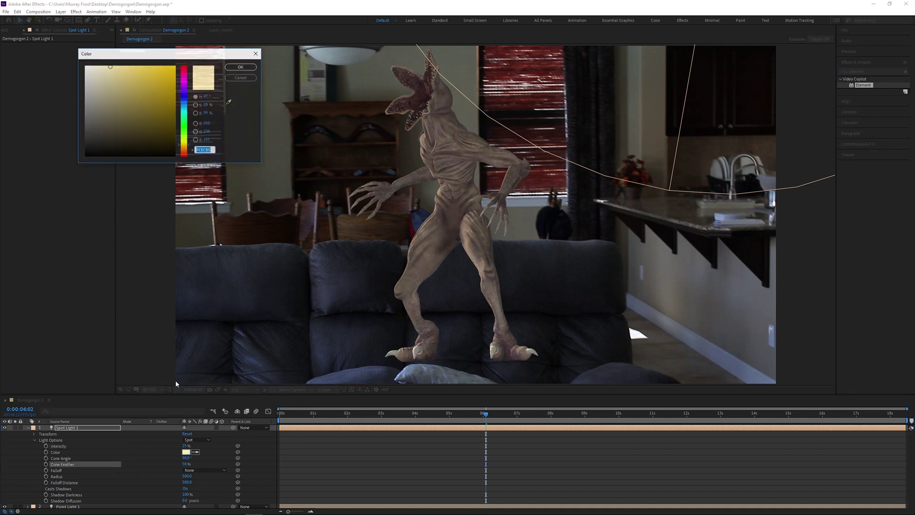
pyautogui.click(185, 110)
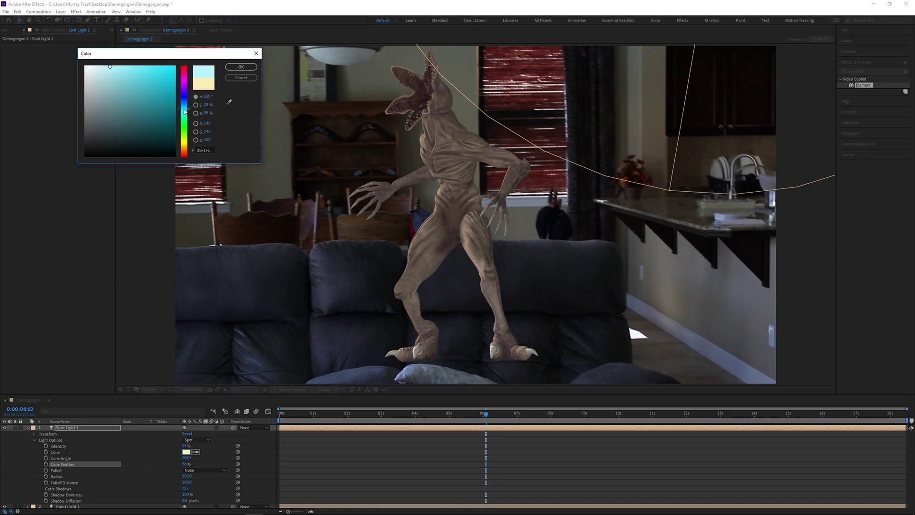
pyautogui.click(236, 68)
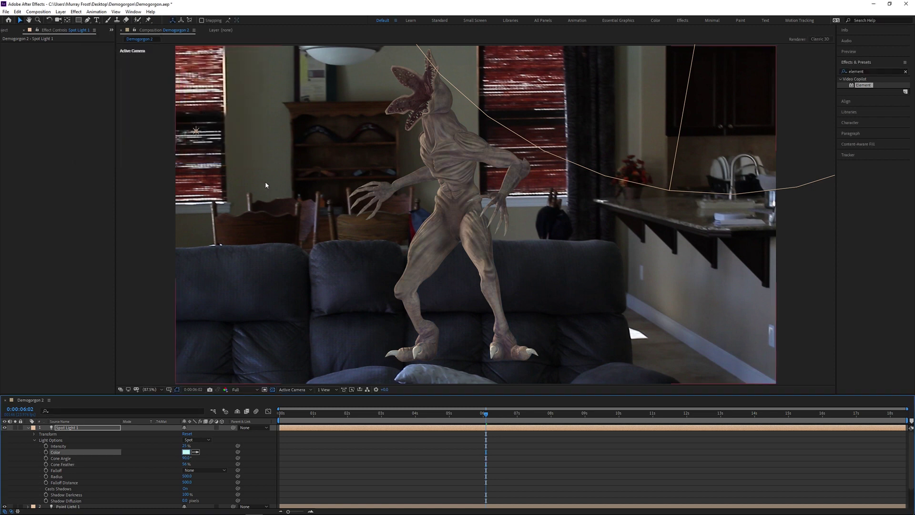
pyautogui.click(28, 428)
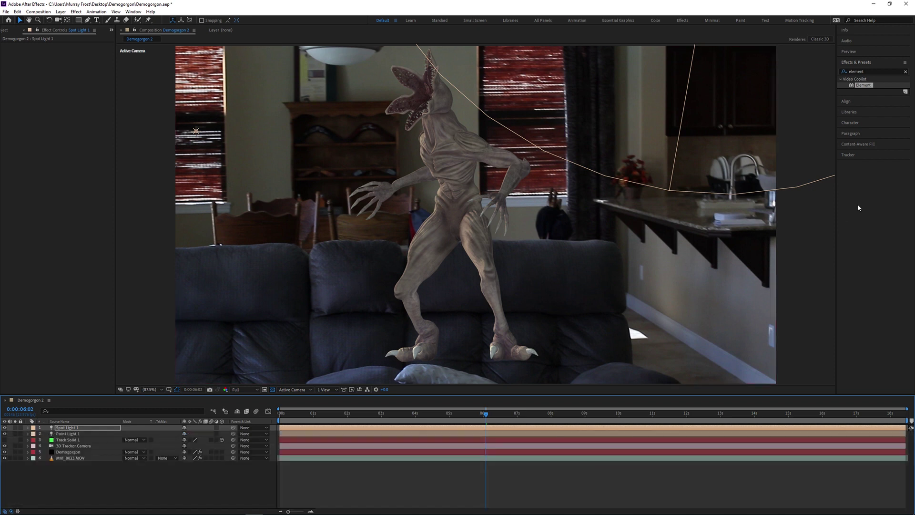
# Step: Find the Curves effect and apply it to the Demogorgon layer
pyautogui.click(846, 73)
pyautogui.write('curv')
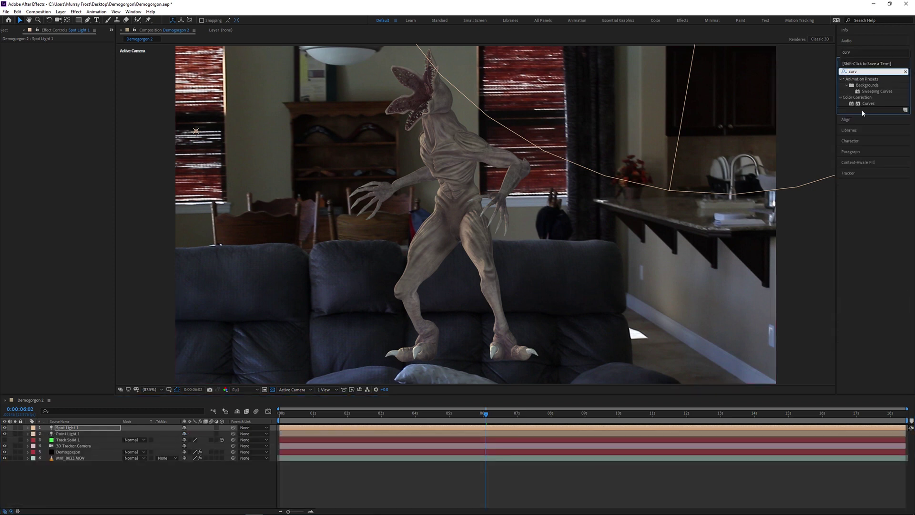
pyautogui.moveTo(868, 102); pyautogui.dragTo(85, 453)
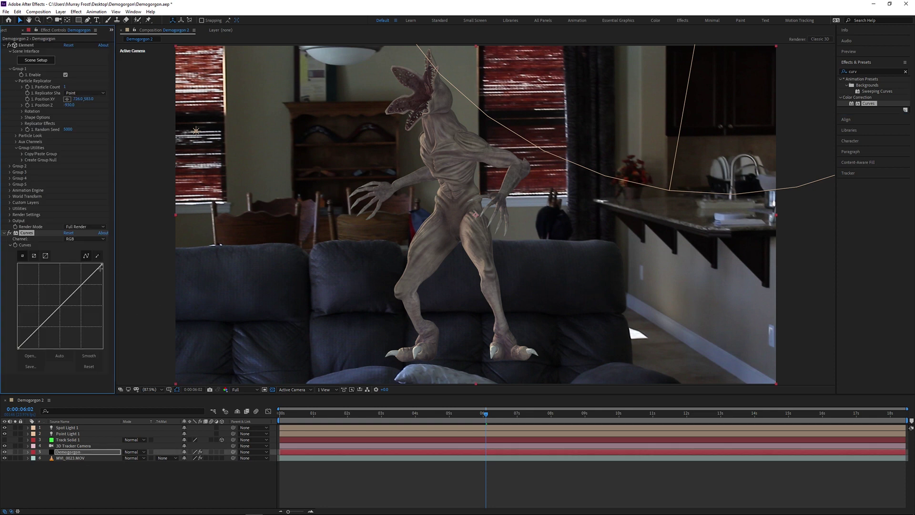
# Step: Darken the Demogorgon's shadows and midtones with the RGB curve, and switch Curves to the Green channel
pyautogui.moveTo(18, 347); pyautogui.dragTo(29, 352)
pyautogui.moveTo(98, 273); pyautogui.dragTo(91, 279)
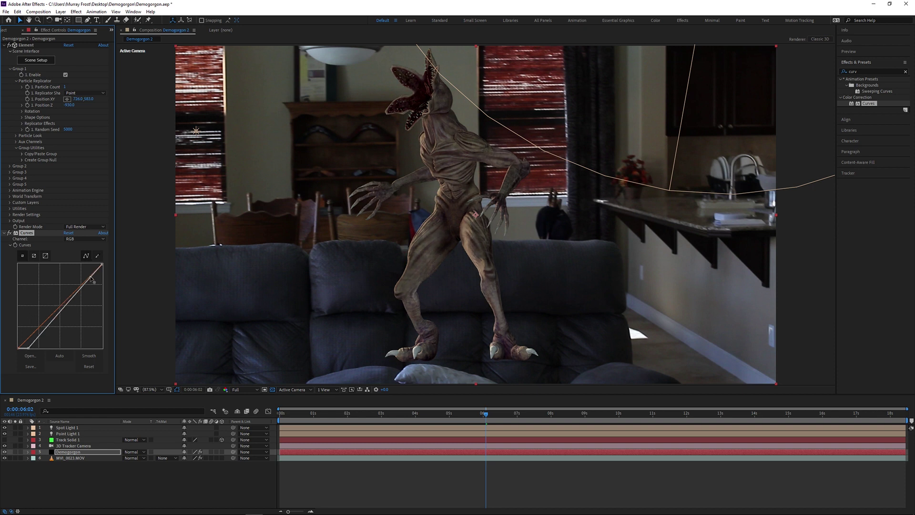
pyautogui.moveTo(58, 309); pyautogui.dragTo(62, 312)
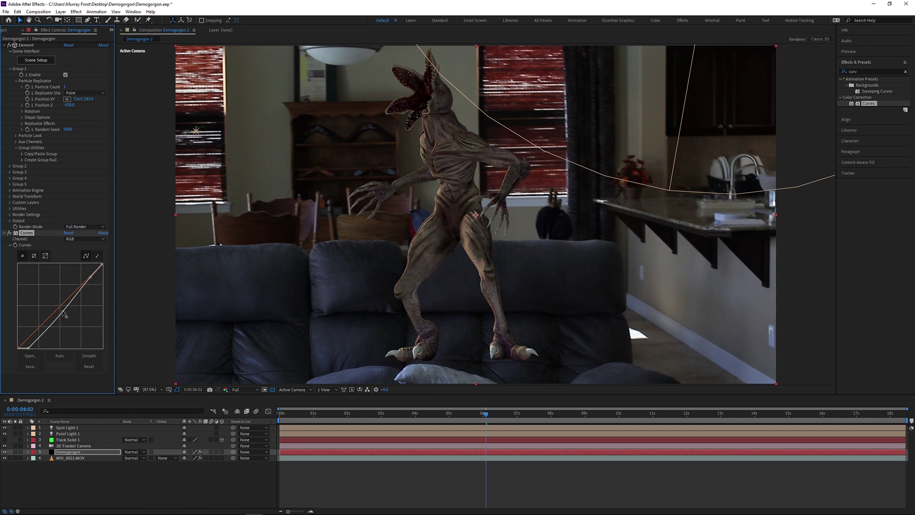
pyautogui.moveTo(102, 266); pyautogui.dragTo(95, 273)
pyautogui.click(80, 239)
pyautogui.click(76, 262)
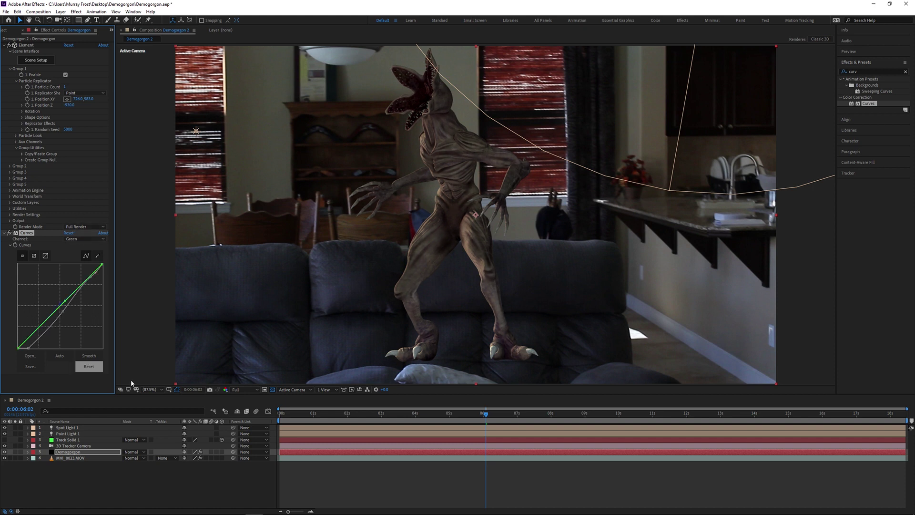
# Step: Create an adjustment layer above all the other layers and name it Grade
pyautogui.click(203, 489)
pyautogui.rightClick(212, 484)
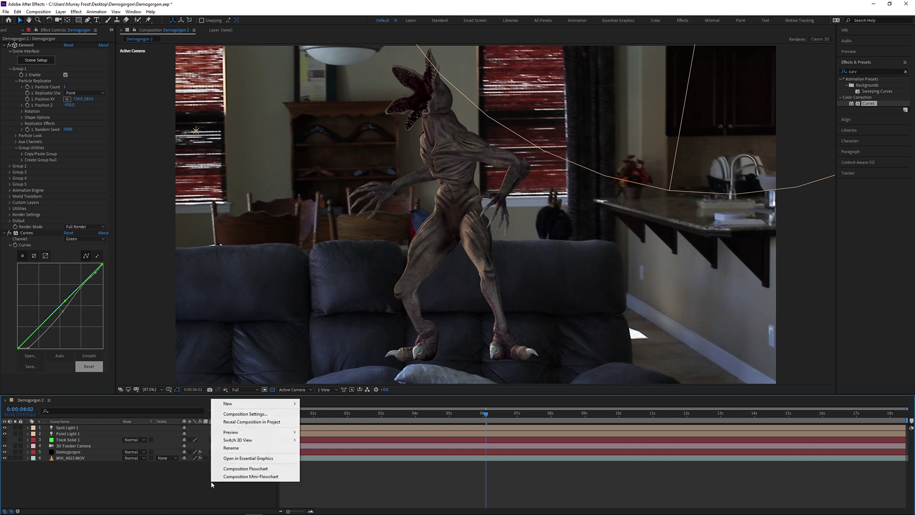
pyautogui.moveTo(257, 403)
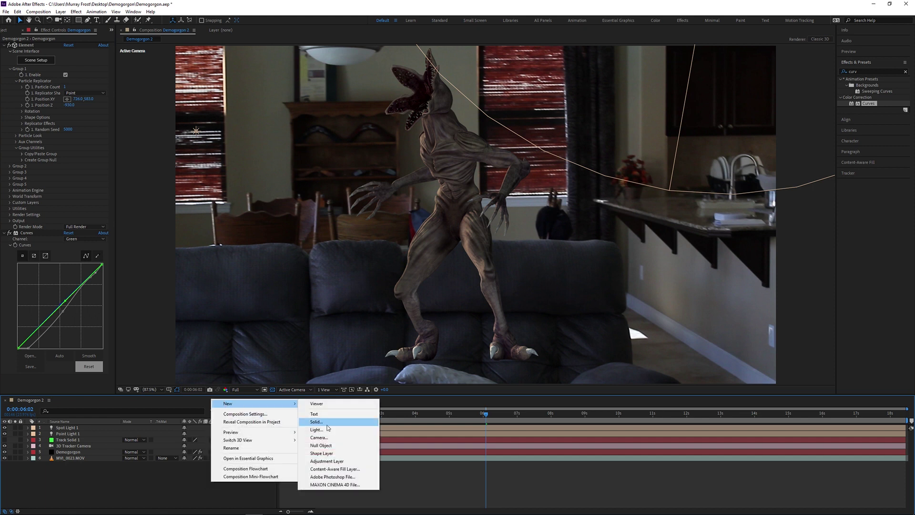
pyautogui.click(337, 461)
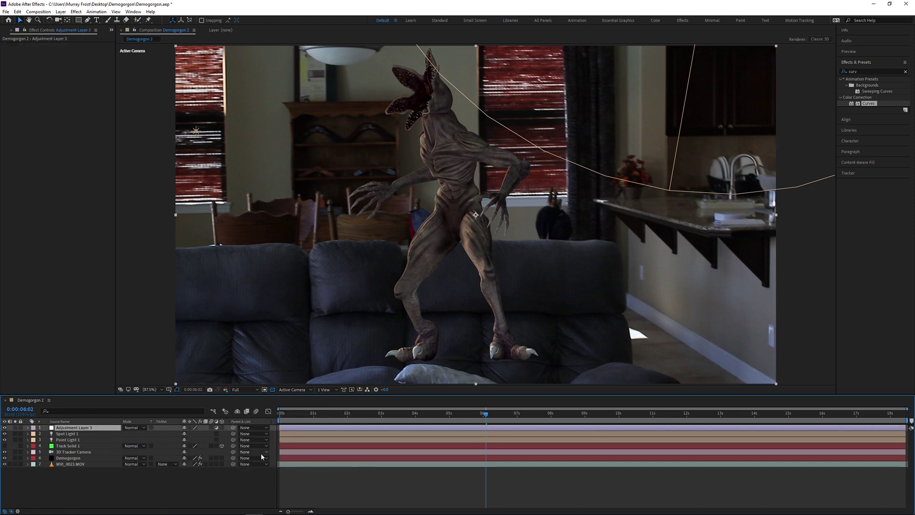
pyautogui.press('Return')
pyautogui.write('Grade')
pyautogui.press('Return')
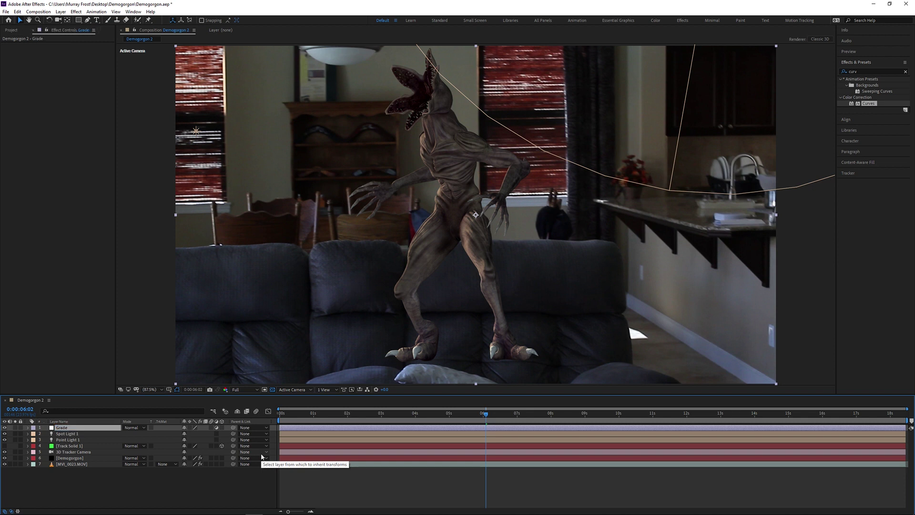
# Step: Apply Curves to the Grade layer and shape the RGB curve into a gentle S for more contrast
pyautogui.moveTo(871, 108); pyautogui.dragTo(21, 121)
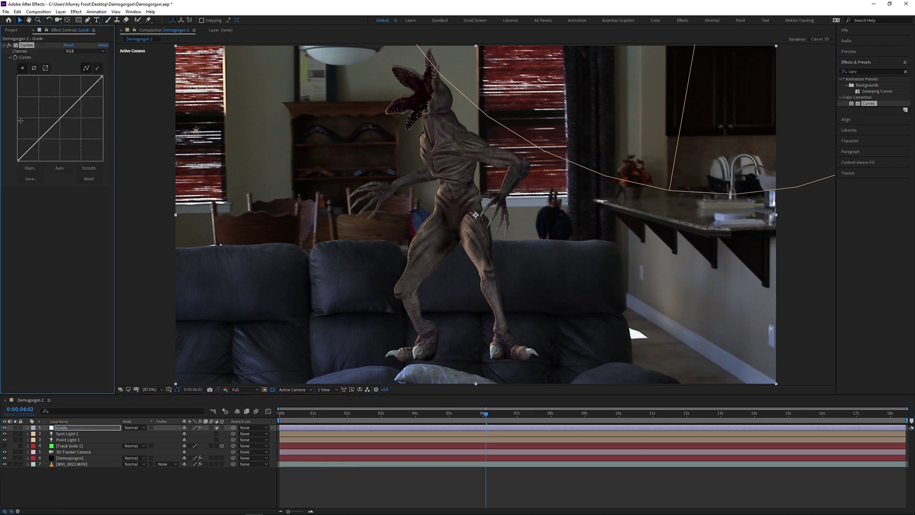
pyautogui.moveTo(23, 155); pyautogui.dragTo(31, 152)
pyautogui.moveTo(91, 91); pyautogui.dragTo(88, 88)
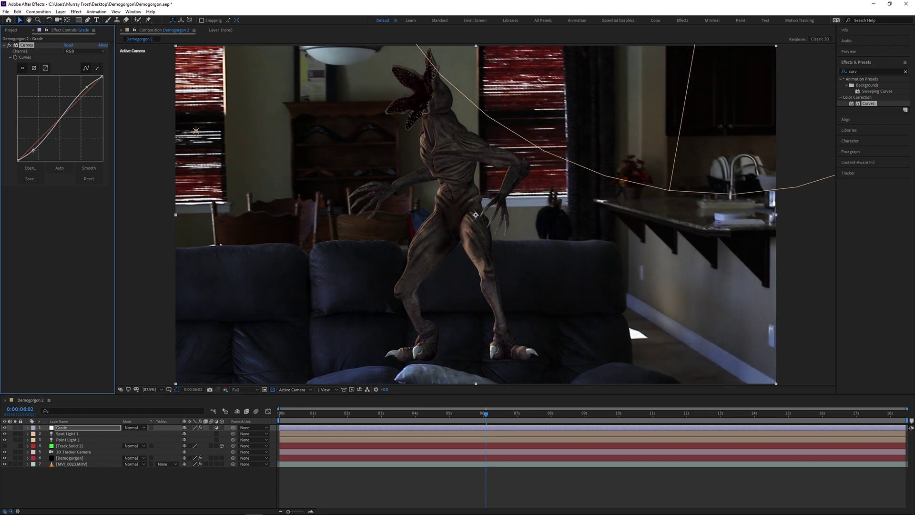
# Step: Fine-tune the Grade layer's red, green and blue curves, and compare the shot with the Curves effect off and on
pyautogui.click(83, 52)
pyautogui.click(77, 77)
pyautogui.moveTo(60, 117); pyautogui.dragTo(64, 117)
pyautogui.click(93, 51)
pyautogui.click(90, 67)
pyautogui.click(82, 51)
pyautogui.click(82, 75)
pyautogui.click(83, 51)
pyautogui.click(94, 86)
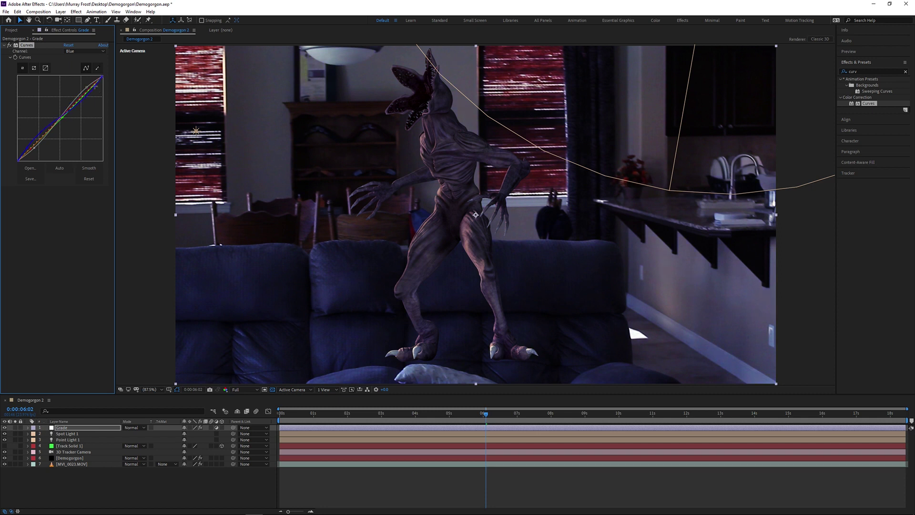
pyautogui.click(9, 45)
pyautogui.click(9, 45)
pyautogui.click(252, 495)
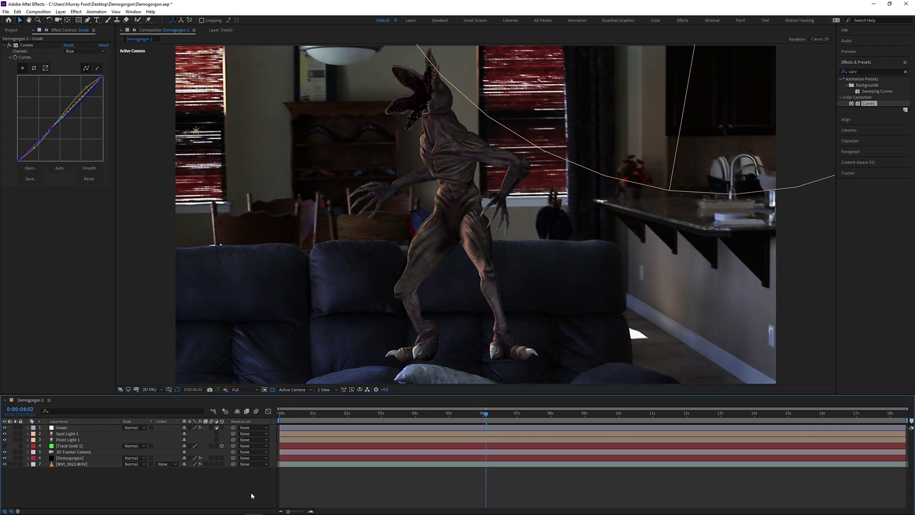
# Step: Duplicate the MVI_0023.MOV layer and place the copy directly above the Demogorgon layer
pyautogui.click(69, 464)
pyautogui.hotkey('ctrl', 'd')
pyautogui.moveTo(69, 463)
pyautogui.mouseDown()
pyautogui.moveTo(64, 427)
pyautogui.moveTo(70, 458)
pyautogui.mouseUp()
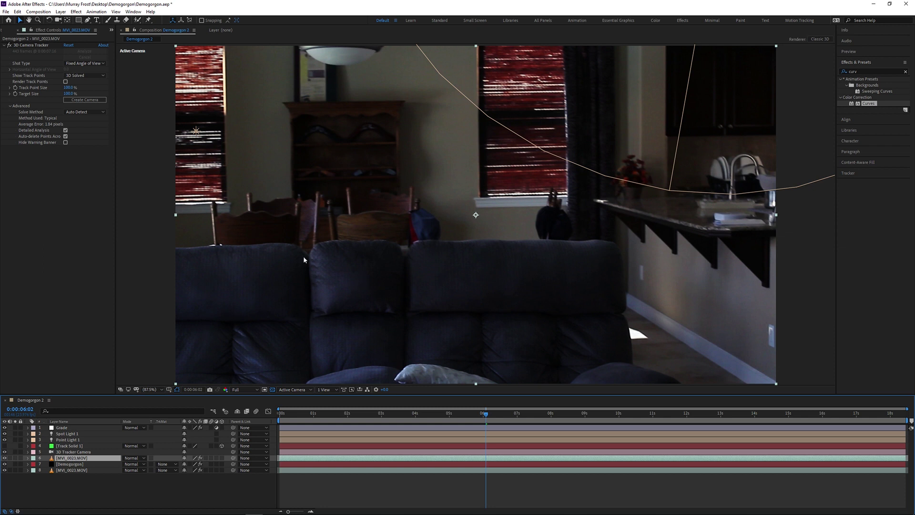
# Step: Trace a closed Pen mask along the couch's upper edge on the upper MVI_0023.MOV layer at 0:00:07:02
pyautogui.click(5, 458)
pyautogui.moveTo(478, 418); pyautogui.dragTo(697, 410)
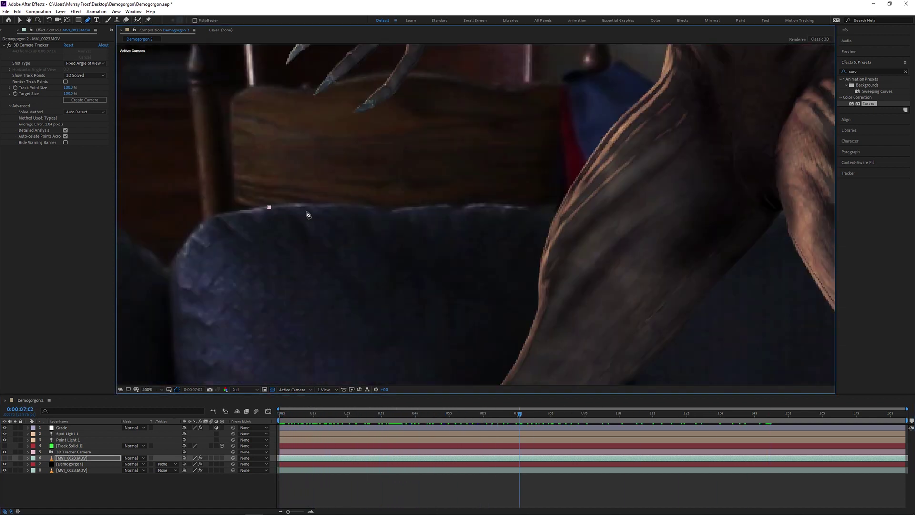
pyautogui.click(352, 205)
pyautogui.moveTo(398, 210); pyautogui.dragTo(411, 207)
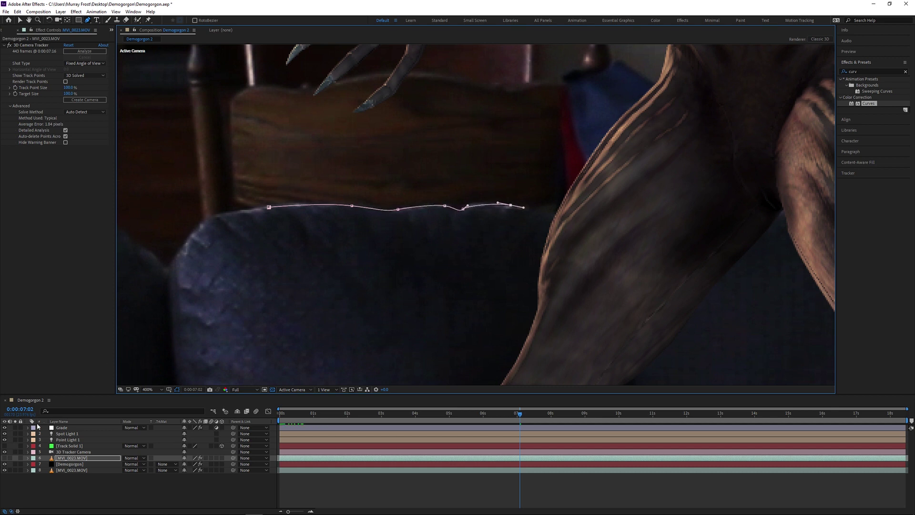
pyautogui.click(372, 218)
pyautogui.click(383, 223)
pyautogui.click(395, 230)
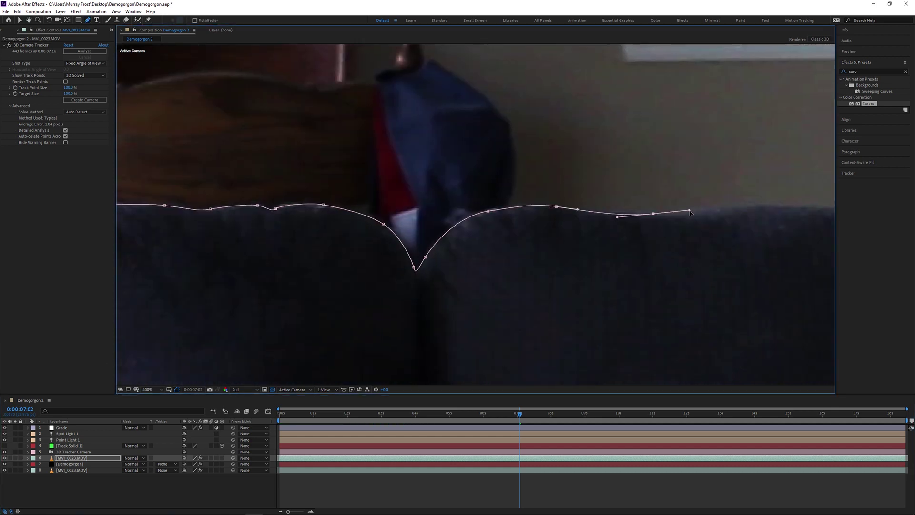
pyautogui.click(449, 235)
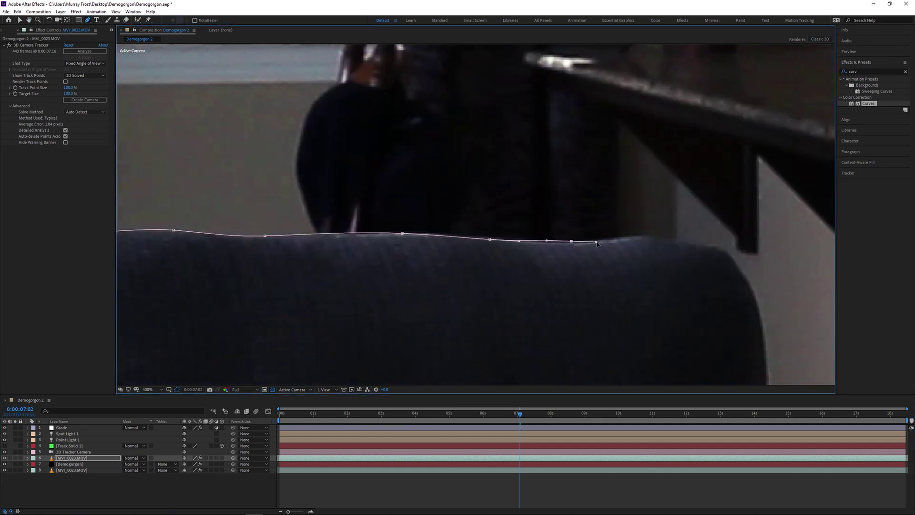
pyautogui.click(516, 181)
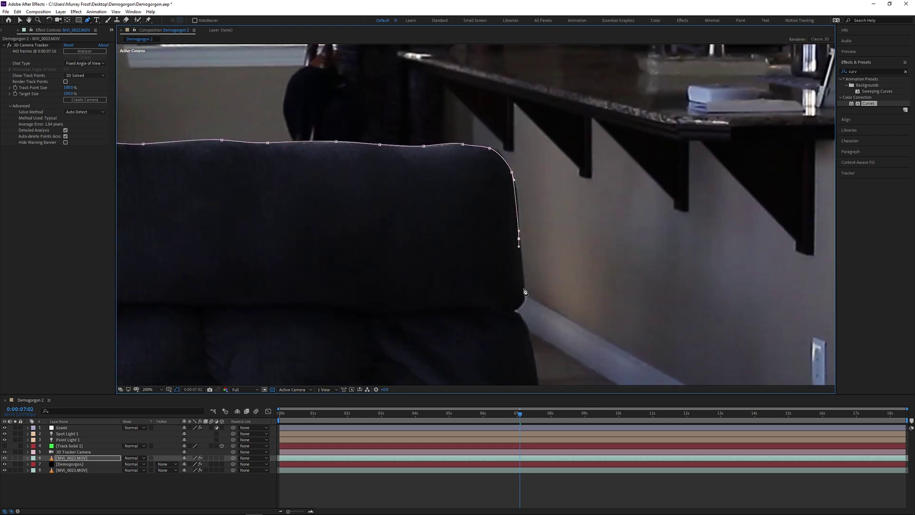
pyautogui.click(396, 155)
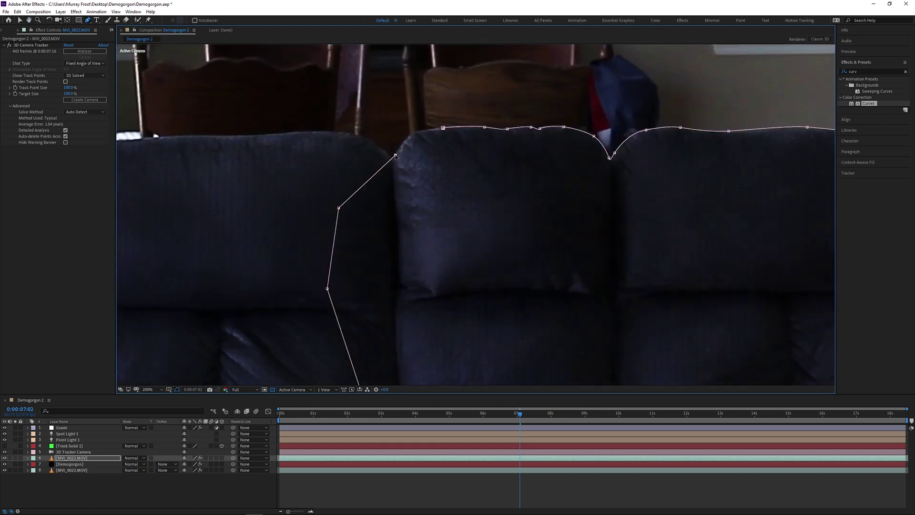
pyautogui.click(443, 133)
# Step: Feather the couch mask by 2 pixels and start keyframing its Mask Path at 0:00:07:02
pyautogui.press('f')
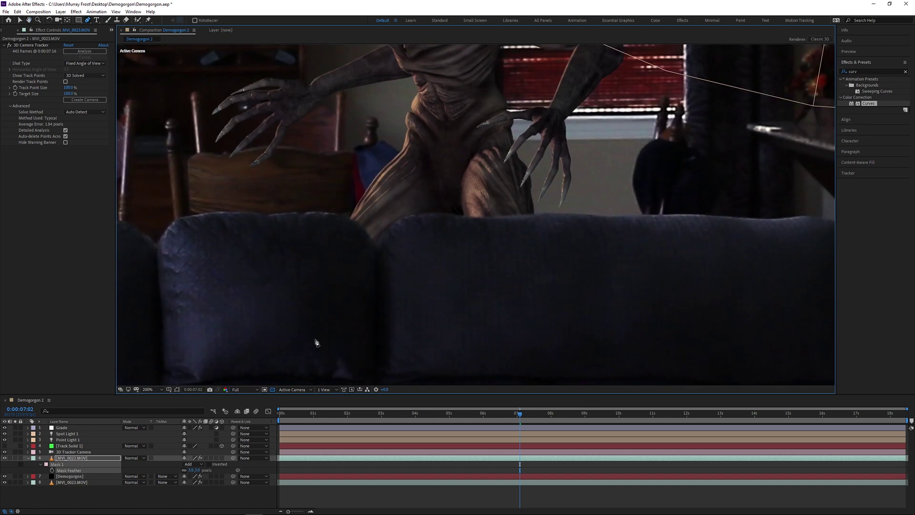
pyautogui.press('m')
pyautogui.press('m')
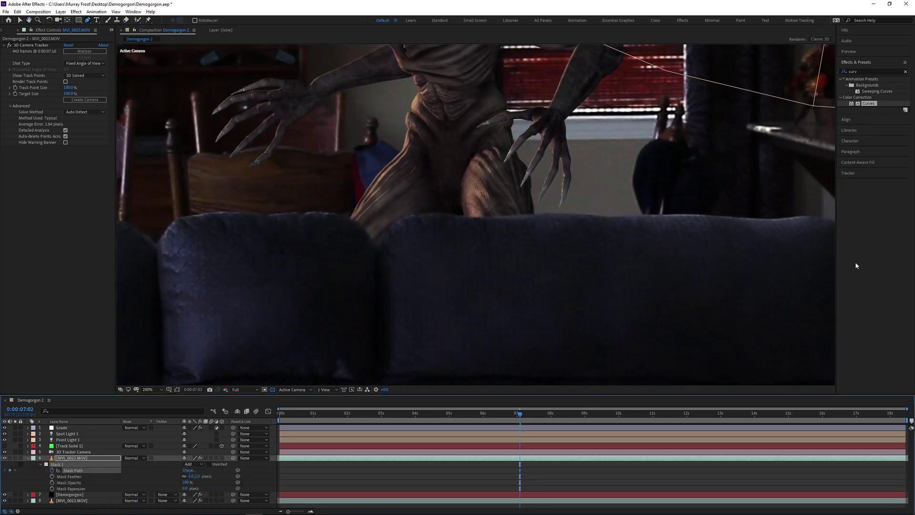
# Step: Track Mask 1 backward from 0:00:07:02 with the Position, Scale & Rotation method
pyautogui.click(848, 173)
pyautogui.click(862, 138)
pyautogui.click(872, 138)
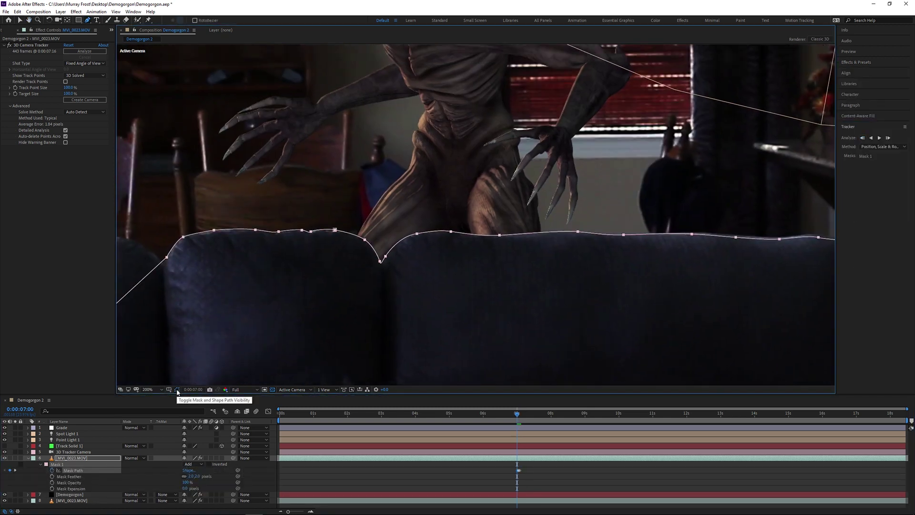
pyautogui.click(872, 138)
# Step: Realign the mask points with the couch's upper edge at 0:00:06:12 and resume tracking backward
pyautogui.press('v')
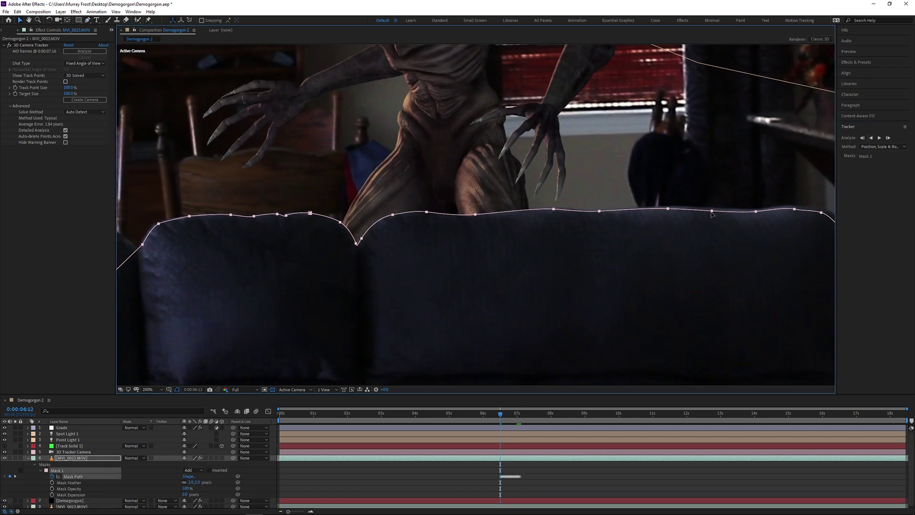
pyautogui.moveTo(695, 236); pyautogui.dragTo(664, 223)
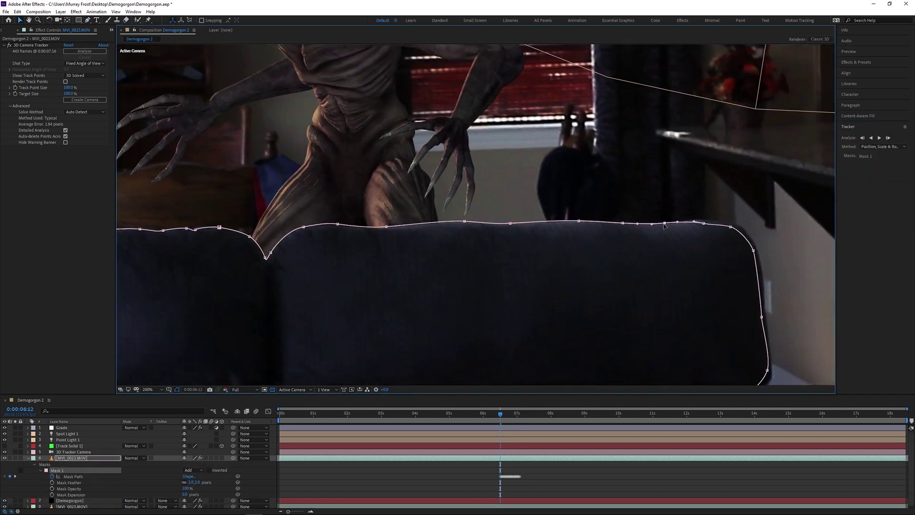
pyautogui.scroll(2, 218, 302)
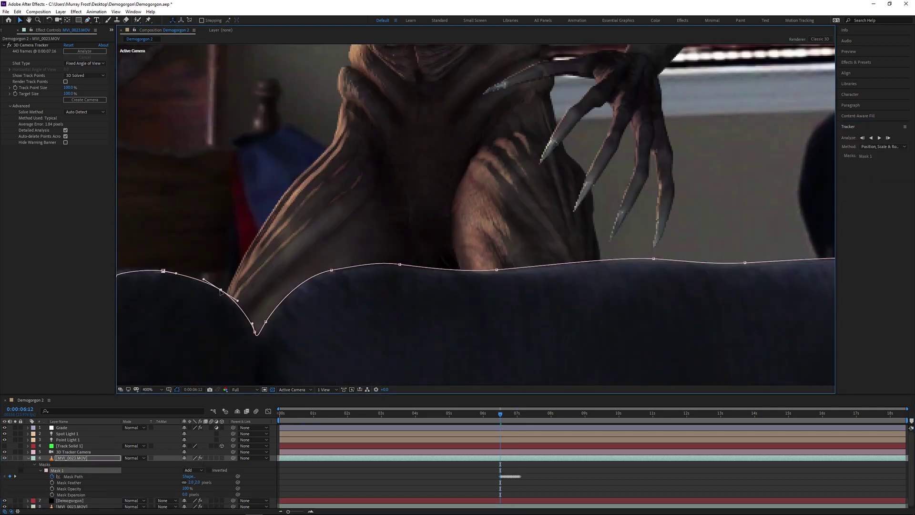
pyautogui.scroll(-2, 275, 324)
pyautogui.click(871, 137)
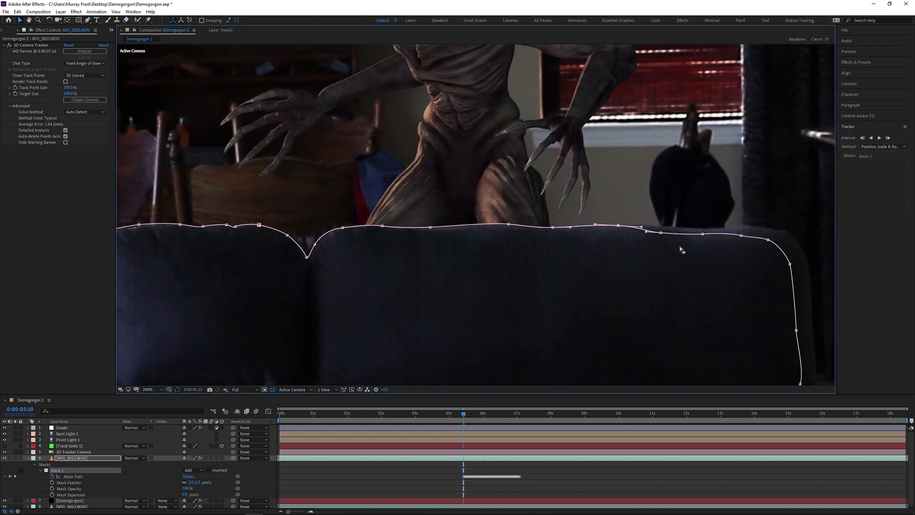
# Step: Track the mask further backward and correct its points along the couch edge around 0:00:03:18
pyautogui.click(870, 138)
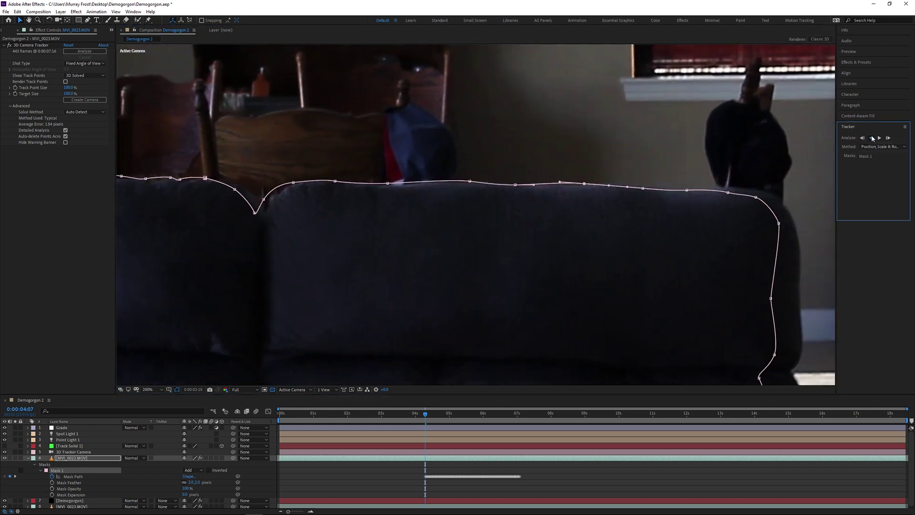
pyautogui.moveTo(632, 199); pyautogui.dragTo(456, 190)
pyautogui.press('pagedown')
pyautogui.press('pagedown')
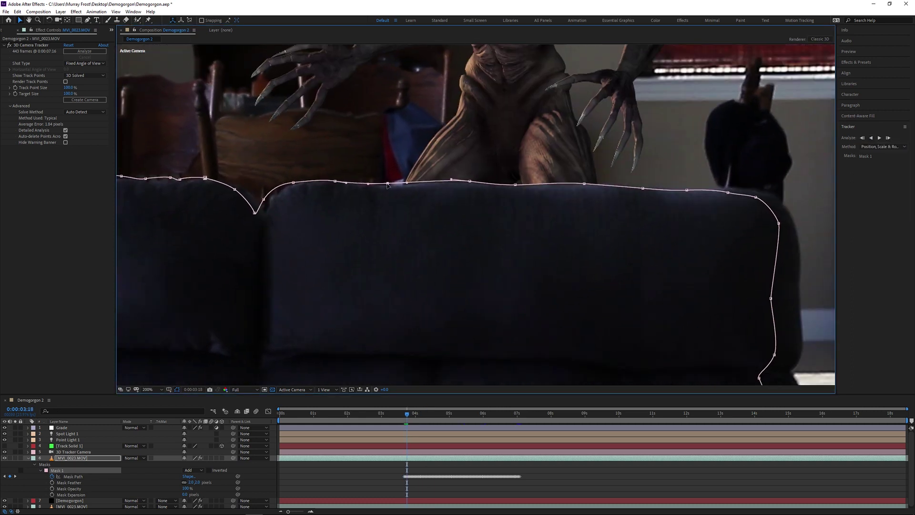
pyautogui.press('pageup')
pyautogui.press('pagedown')
# Step: Lower the Demogorgon layer's opacity to 40% and check the couch mask frame by frame from 0:00:03:19 onward
pyautogui.press('pagedown')
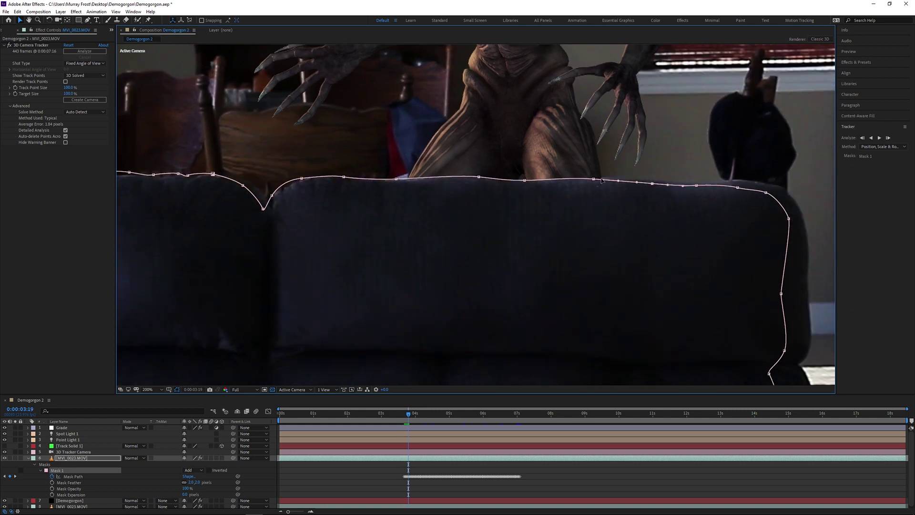
pyautogui.click(80, 458)
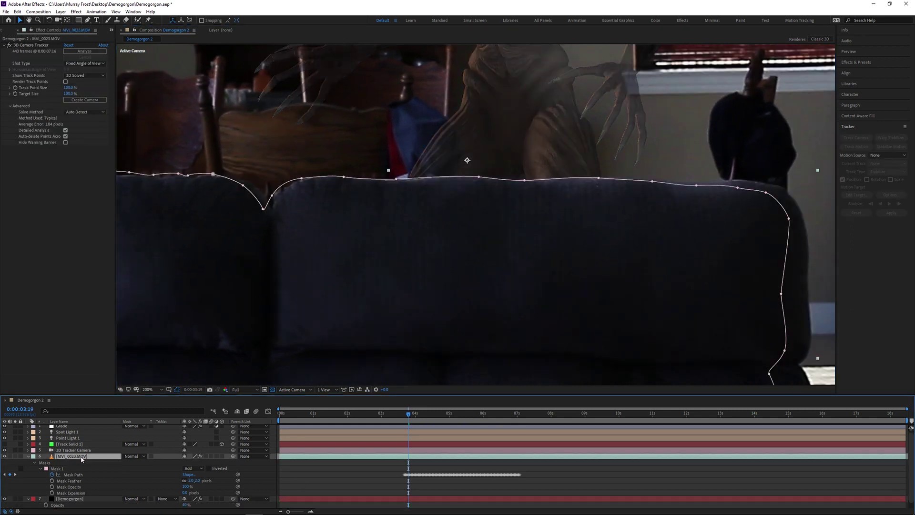
pyautogui.press('pagedown')
pyautogui.press('pagedown')
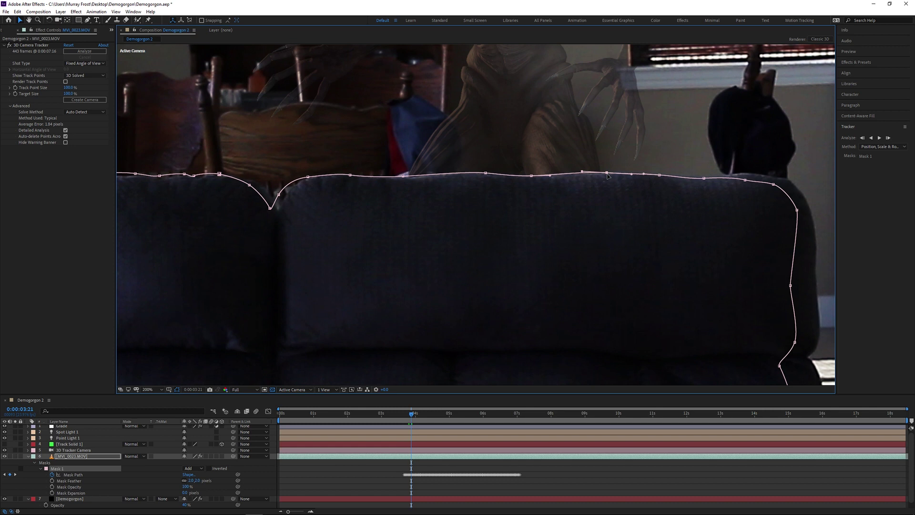
pyautogui.press('pagedown')
pyautogui.press('pagedown')
pyautogui.press('pagedown')
pyautogui.press('pagedown')
pyautogui.press('pagedown')
pyautogui.press('pagedown')
pyautogui.press('pagedown')
pyautogui.press('pagedown')
pyautogui.press('pagedown')
pyautogui.press('pagedown')
pyautogui.press('pagedown')
pyautogui.press('pagedown')
pyautogui.press('pagedown')
pyautogui.press('pagedown')
pyautogui.press('pagedown')
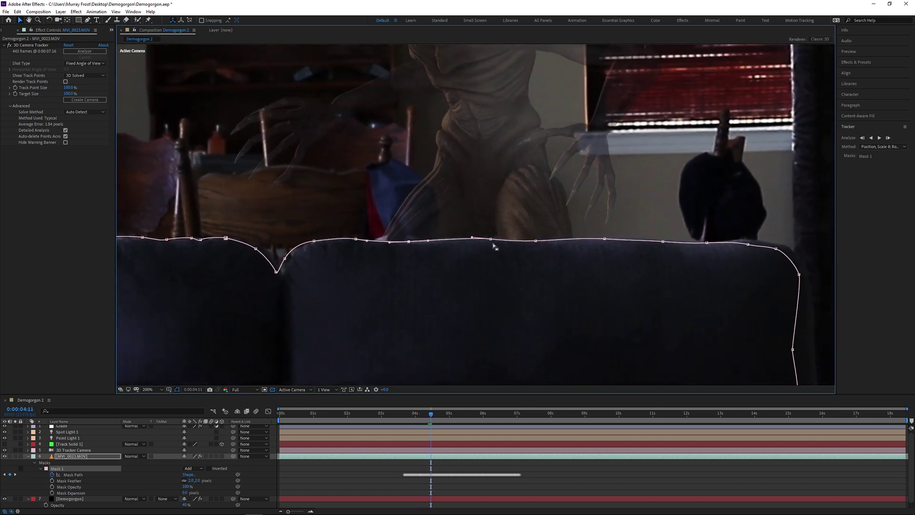
# Step: Refine the couch mask frame by frame, going backward from 0:00:03:14 to 0:00:03:04
pyautogui.moveTo(431, 414); pyautogui.dragTo(401, 415)
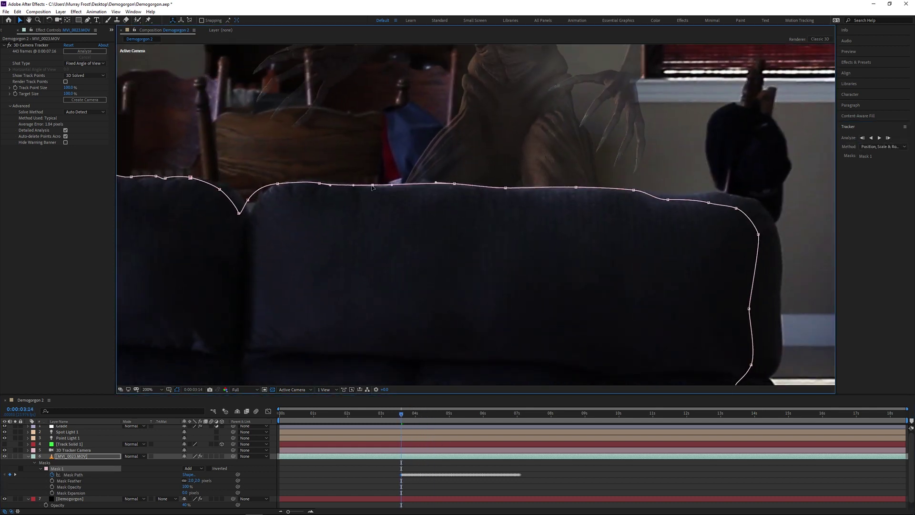
pyautogui.press('pageup')
pyautogui.press('pageup')
pyautogui.press('pageup')
pyautogui.press('pageup')
pyautogui.press('pageup')
pyautogui.press('pageup')
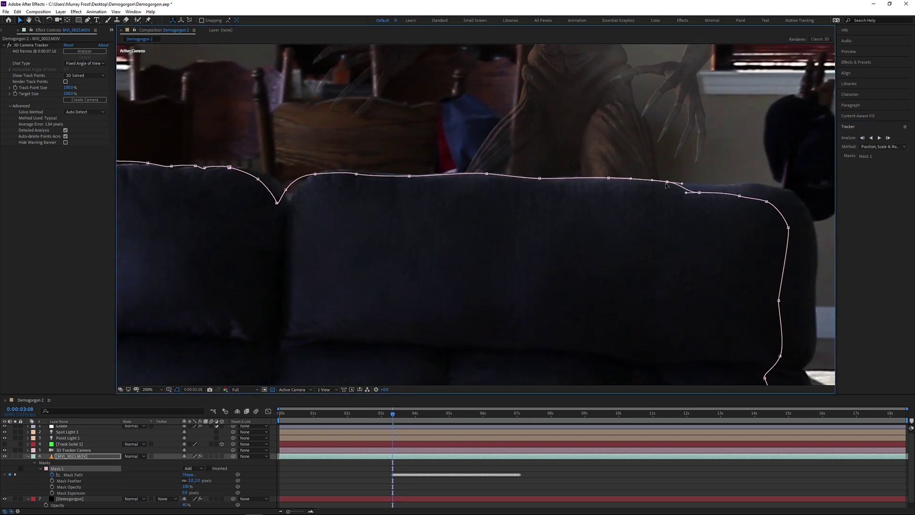
pyautogui.press('pageup')
pyautogui.press('pageup')
pyautogui.press('pageup')
pyautogui.press('pageup')
# Step: Track the couch mask backward one frame at a time to 0:00:02:18
pyautogui.scroll(-1, 463, 240)
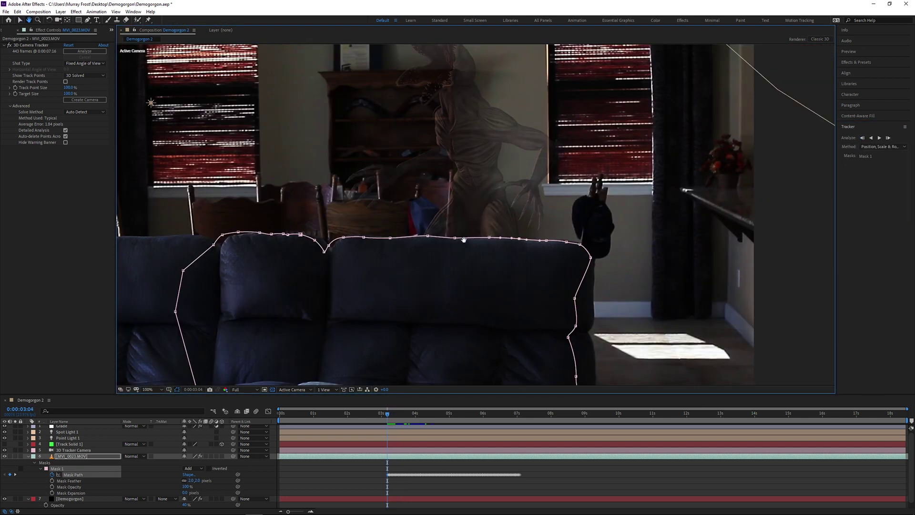
pyautogui.scroll(2, 464, 239)
pyautogui.click(862, 138)
pyautogui.click(862, 138)
pyautogui.click(863, 138)
pyautogui.click(862, 137)
pyautogui.click(862, 138)
pyautogui.click(862, 138)
pyautogui.press(',')
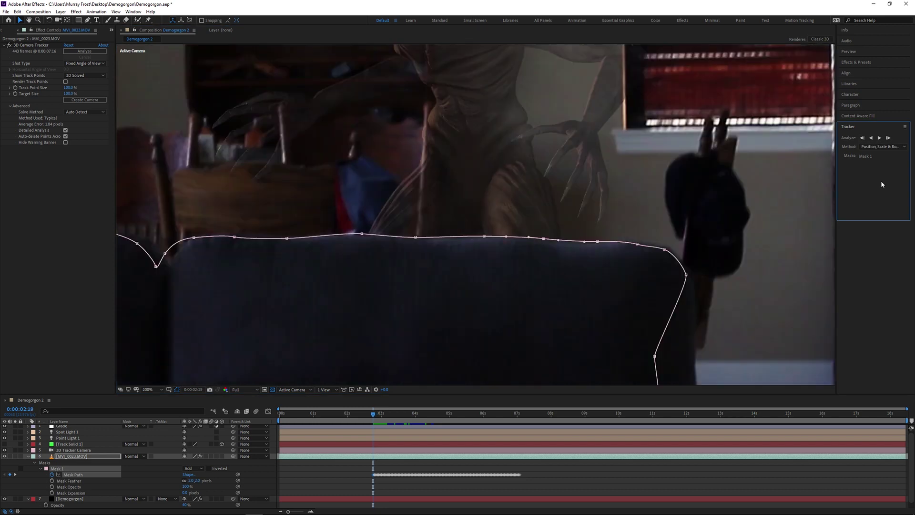
# Step: Nudge the mask points down onto the couch's upper edge and save the project
pyautogui.scroll(1, 502, 225)
pyautogui.moveTo(467, 248); pyautogui.dragTo(467, 251)
pyautogui.moveTo(693, 258); pyautogui.dragTo(694, 260)
pyautogui.moveTo(327, 248); pyautogui.dragTo(327, 251)
pyautogui.scroll(-1, 475, 292)
pyautogui.hotkey('ctrl', 's')
# Step: Unlock the Demogorgon layer, restore its opacity to 100% and preview the masked shot
pyautogui.scroll(-1, 443, 253)
pyautogui.moveTo(444, 260); pyautogui.dragTo(435, 177)
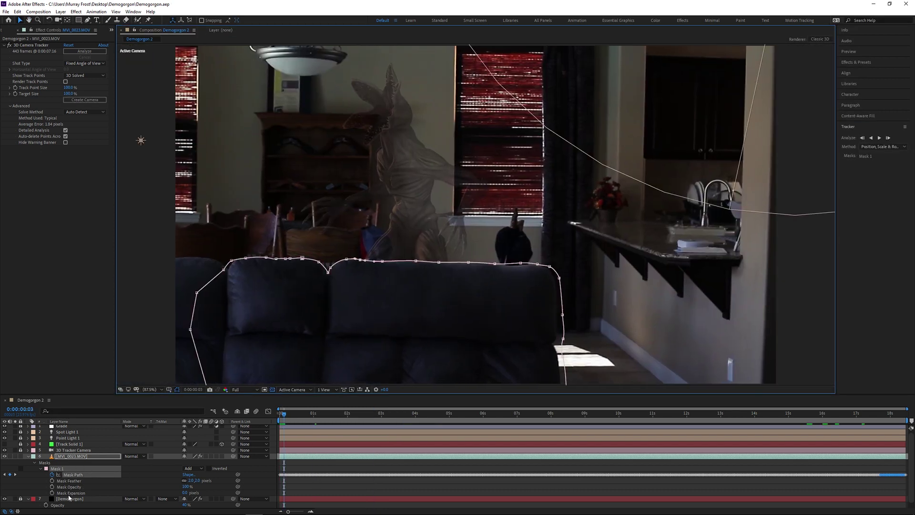
pyautogui.click(19, 499)
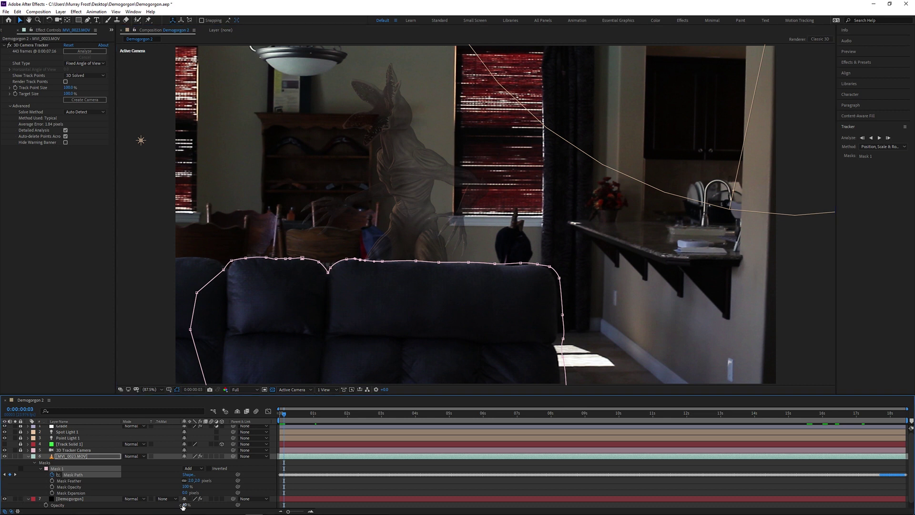
pyautogui.moveTo(183, 506); pyautogui.dragTo(400, 462)
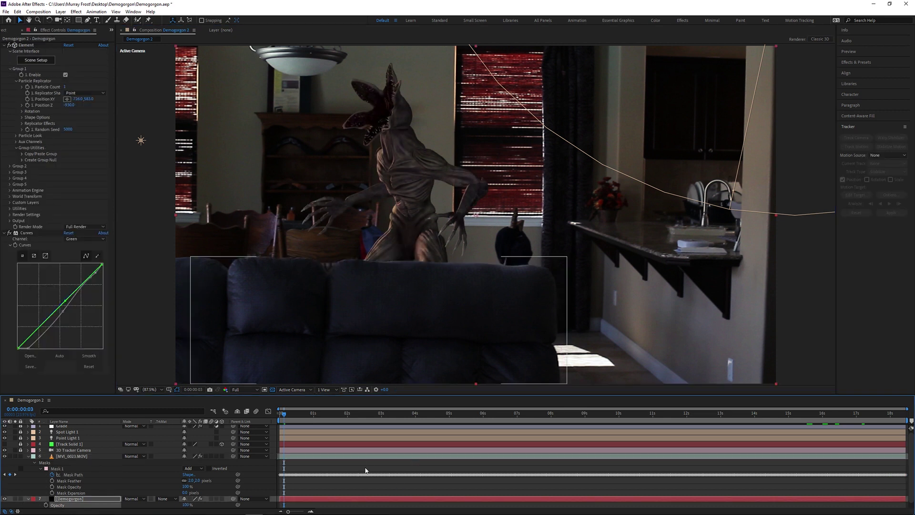
pyautogui.press('space')
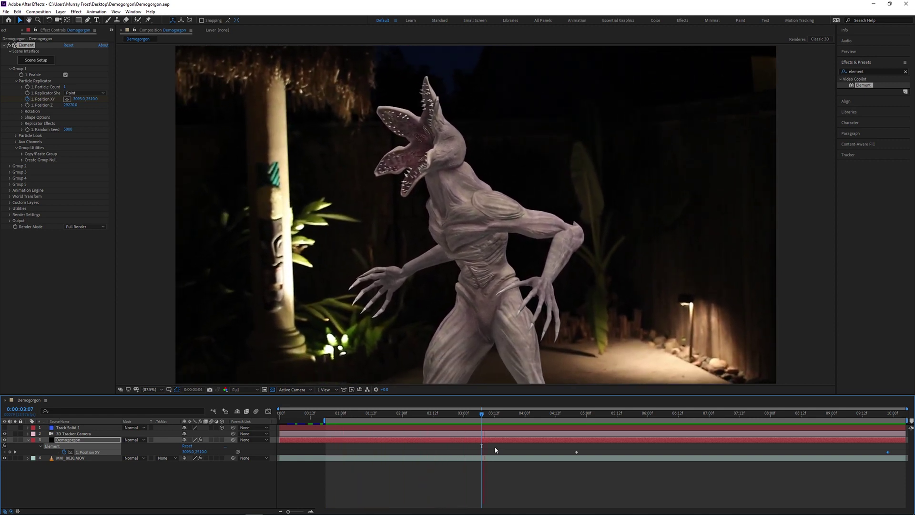
# Step: Add a point light named Point Light 1 to the Demogorgon composition of the night garden shot
pyautogui.click(28, 439)
pyautogui.rightClick(178, 477)
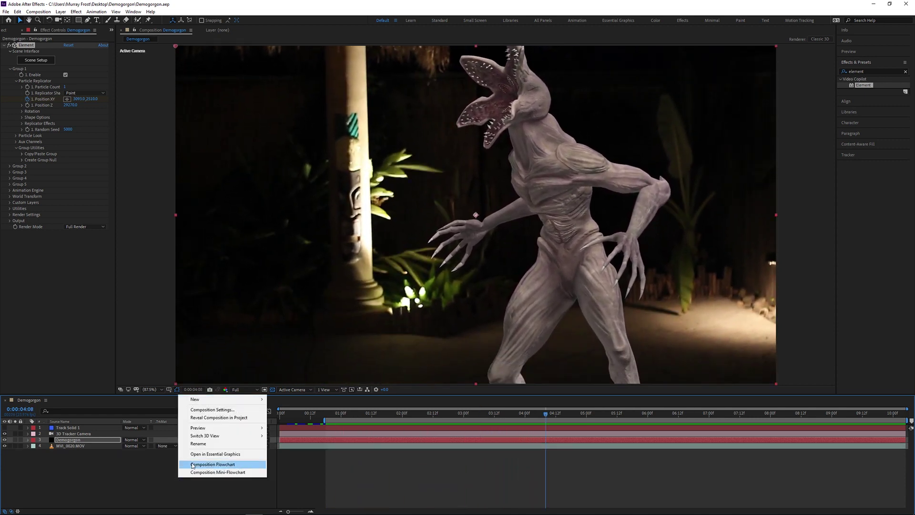
pyautogui.moveTo(216, 404)
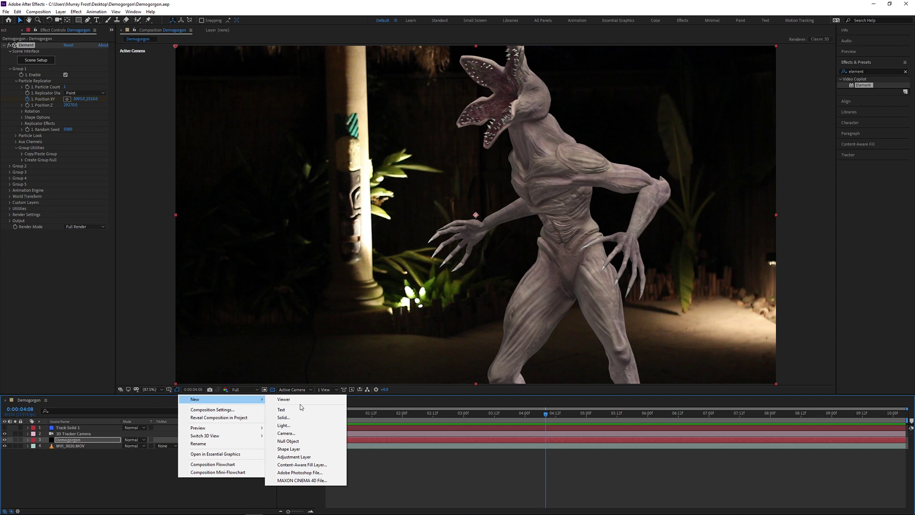
pyautogui.click(283, 425)
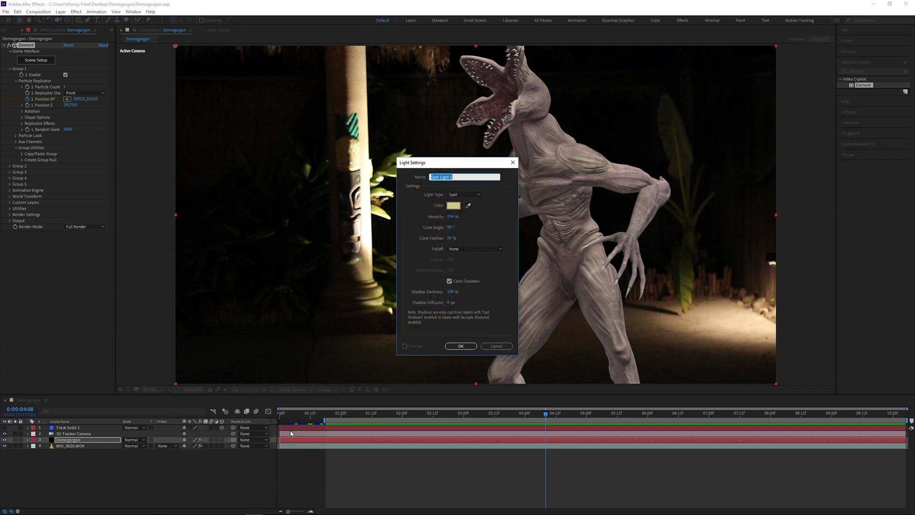
pyautogui.click(468, 198)
pyautogui.click(460, 218)
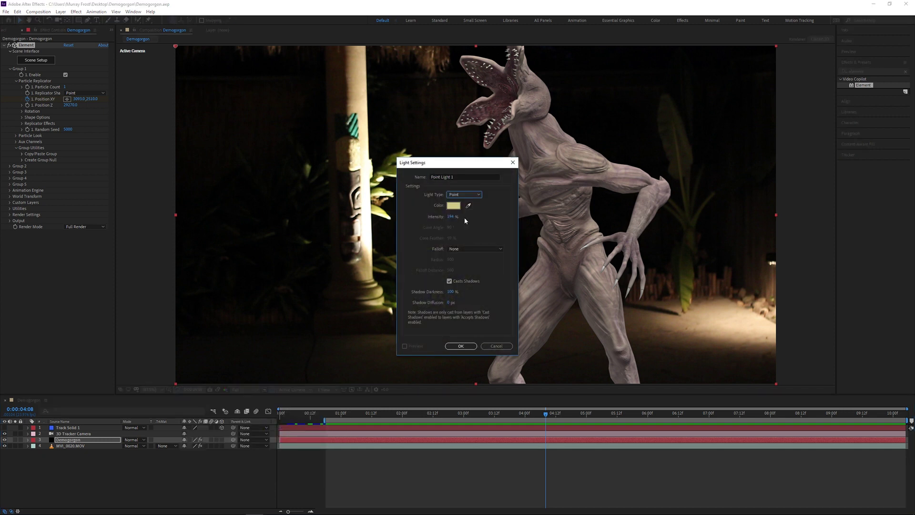
pyautogui.click(460, 346)
# Step: Zoom out the composition and split the viewer into two vertically stacked views
pyautogui.press(',')
pyautogui.click(327, 389)
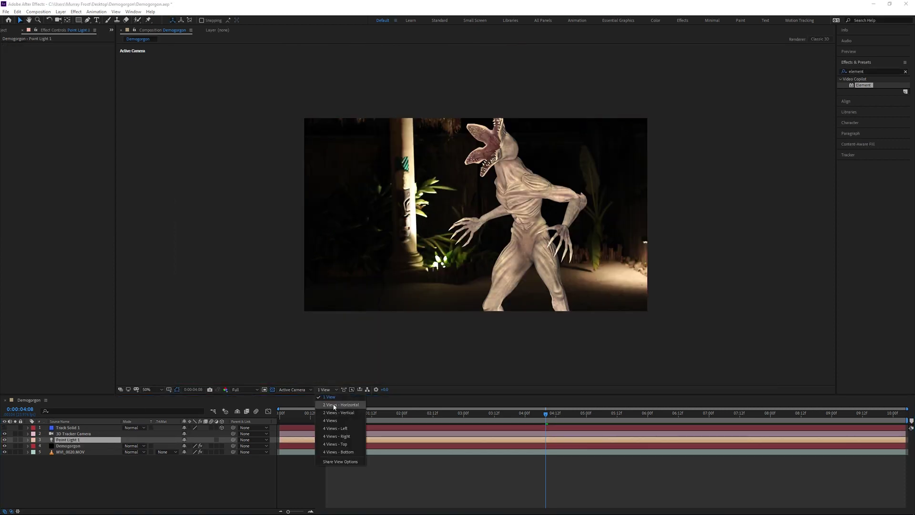
pyautogui.click(335, 413)
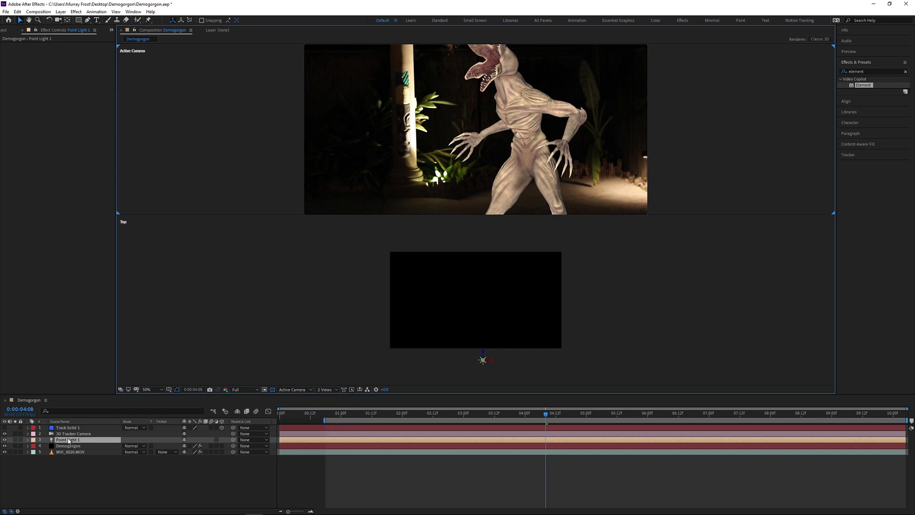
# Step: Try moving Point Light 1 along its Z axis in the Top view
pyautogui.click(483, 343)
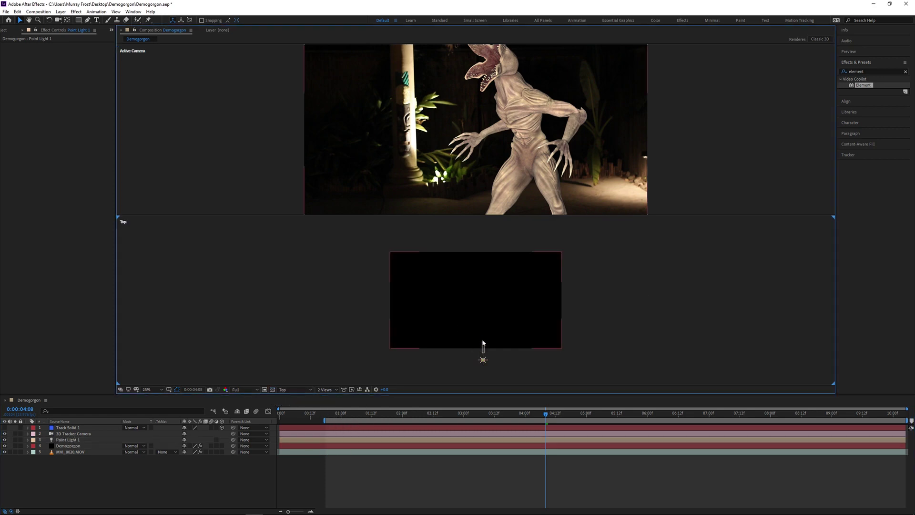
pyautogui.click(482, 359)
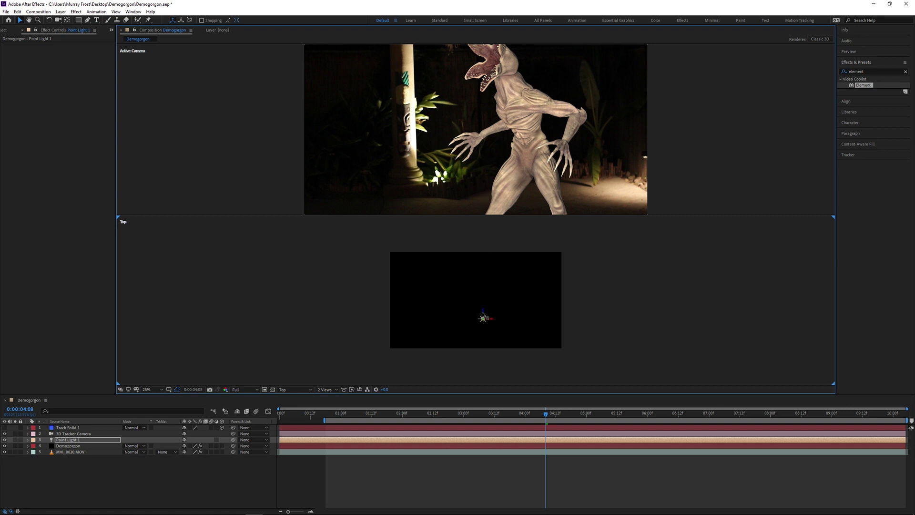
pyautogui.moveTo(483, 312); pyautogui.dragTo(482, 354)
# Step: Switch the viewer to the 4 Views - Right layout, zoom out the side views and select the 3D Tracker Camera layer
pyautogui.click(327, 390)
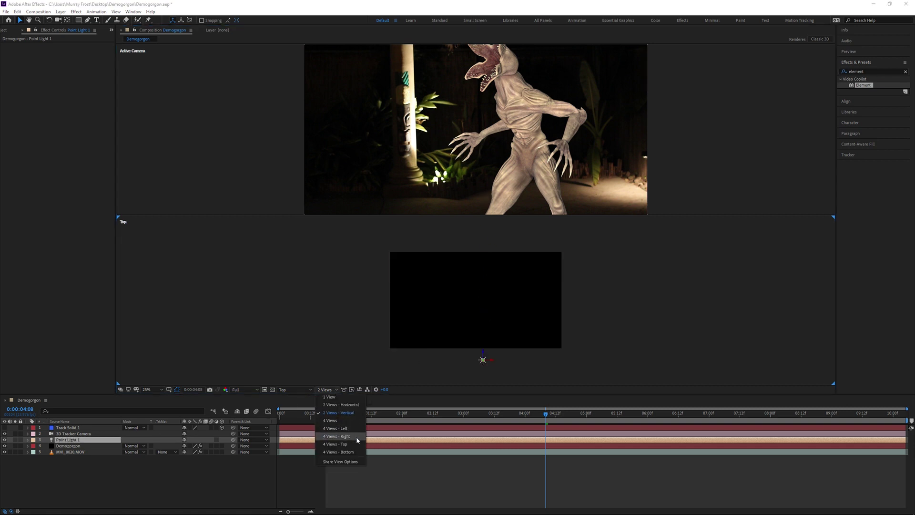
pyautogui.click(356, 437)
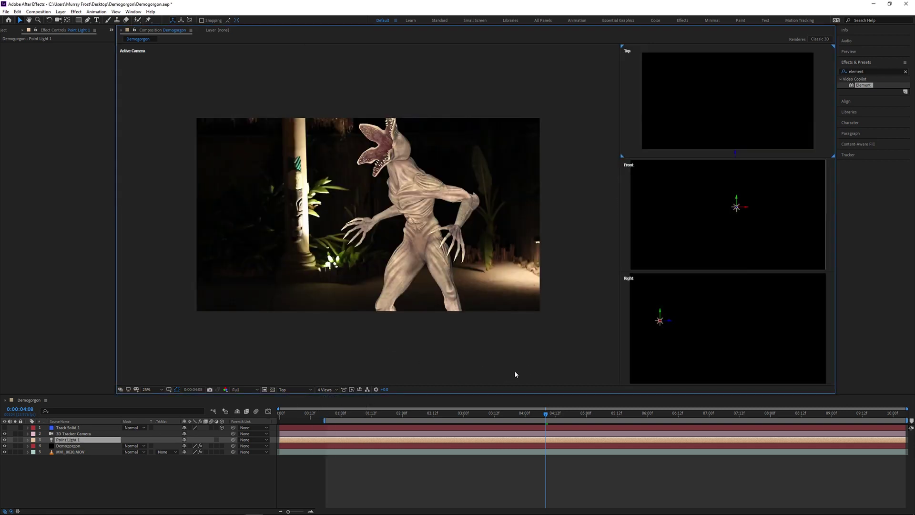
pyautogui.scroll(-2, 724, 316)
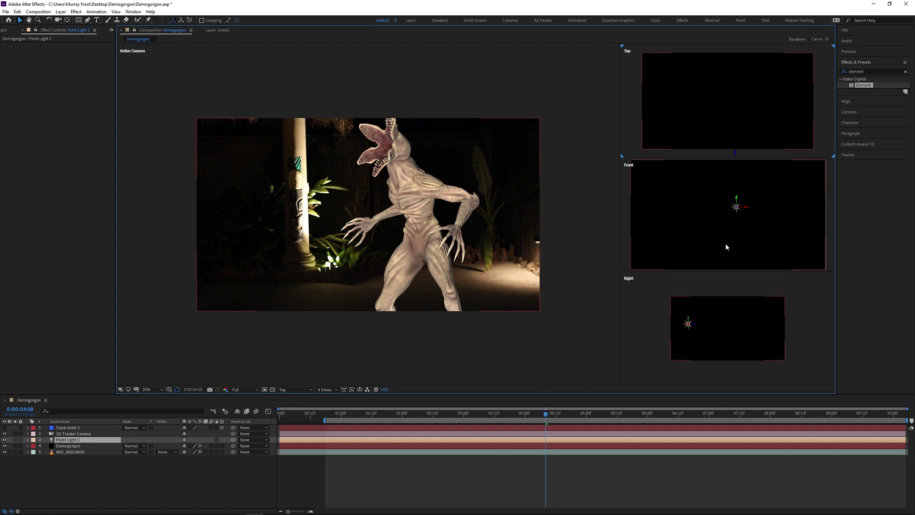
pyautogui.scroll(-1, 723, 245)
pyautogui.scroll(-2, 698, 134)
pyautogui.click(67, 447)
pyautogui.click(68, 434)
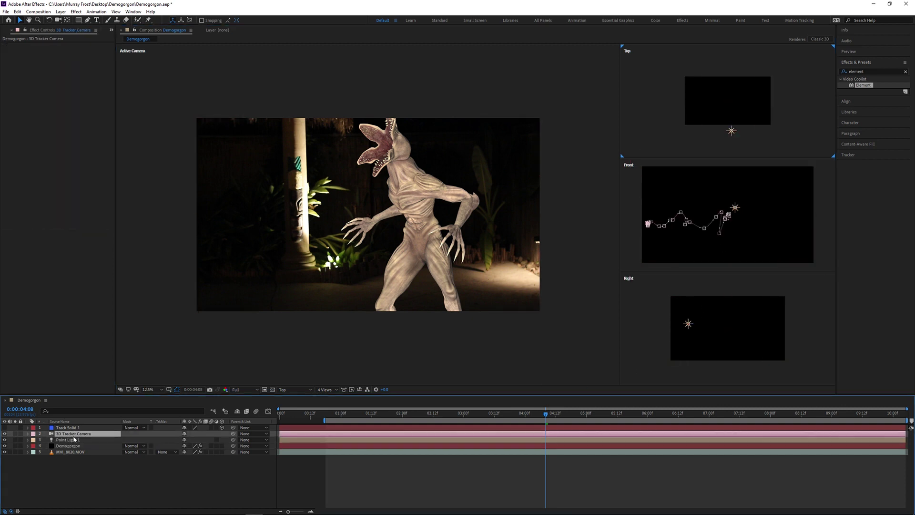
# Step: At 0:00:09:05, move Point Light 1 back behind the Demogorgon and over to the brightly lit pillar
pyautogui.moveTo(472, 414); pyautogui.dragTo(844, 414)
pyautogui.moveTo(730, 130); pyautogui.dragTo(724, 44)
pyautogui.moveTo(411, 191); pyautogui.dragTo(376, 342)
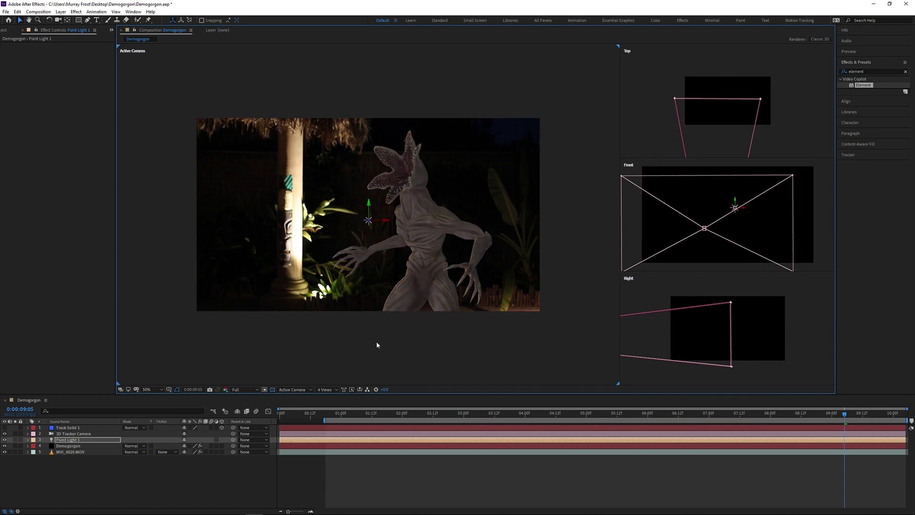
pyautogui.moveTo(387, 220); pyautogui.dragTo(315, 246)
# Step: Expand the Light Options of Point Light 1 and raise its intensity to strengthen the rim light
pyautogui.click(28, 439)
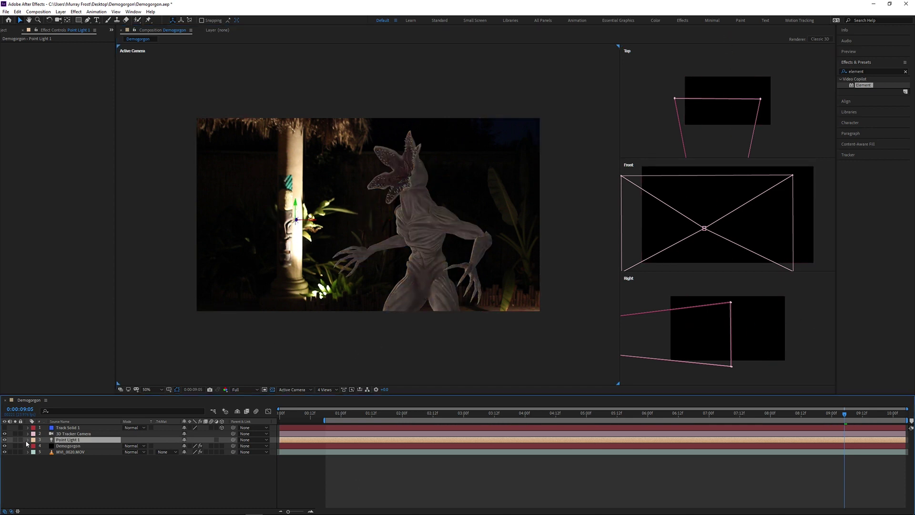
pyautogui.click(150, 294)
pyautogui.hotkey('shift', '/')
pyautogui.click(34, 453)
pyautogui.click(35, 451)
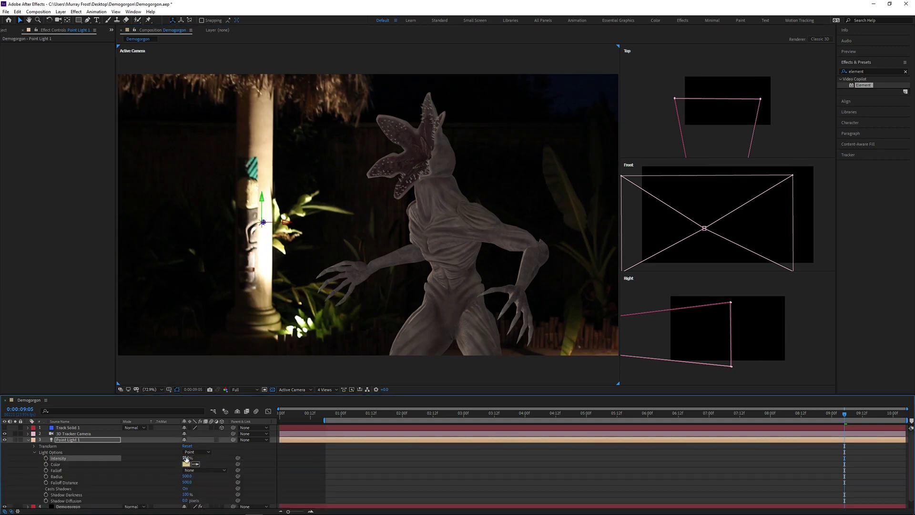
# Step: Duplicate Point Light 1 and move the copy to the lower right corner of the camera frame
pyautogui.click(80, 440)
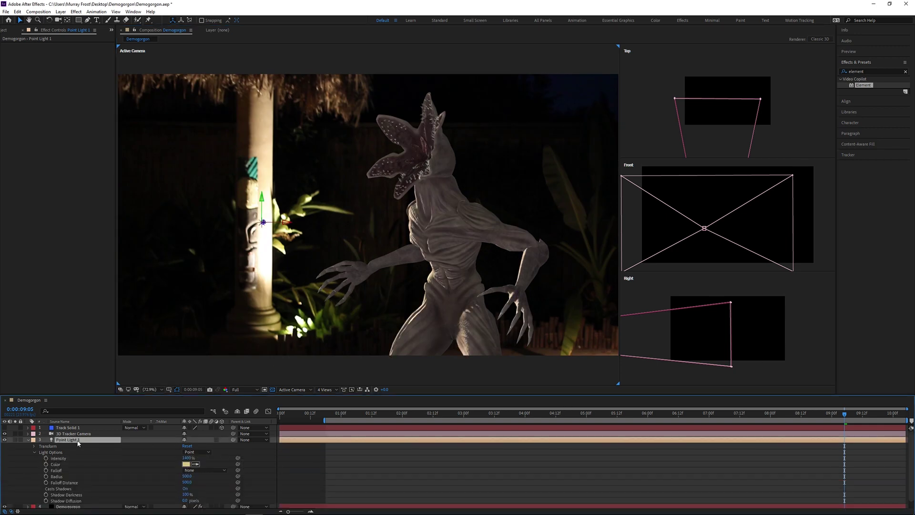
pyautogui.hotkey('ctrl', 'd')
pyautogui.moveTo(285, 224); pyautogui.dragTo(432, 231)
pyautogui.moveTo(504, 234); pyautogui.dragTo(494, 344)
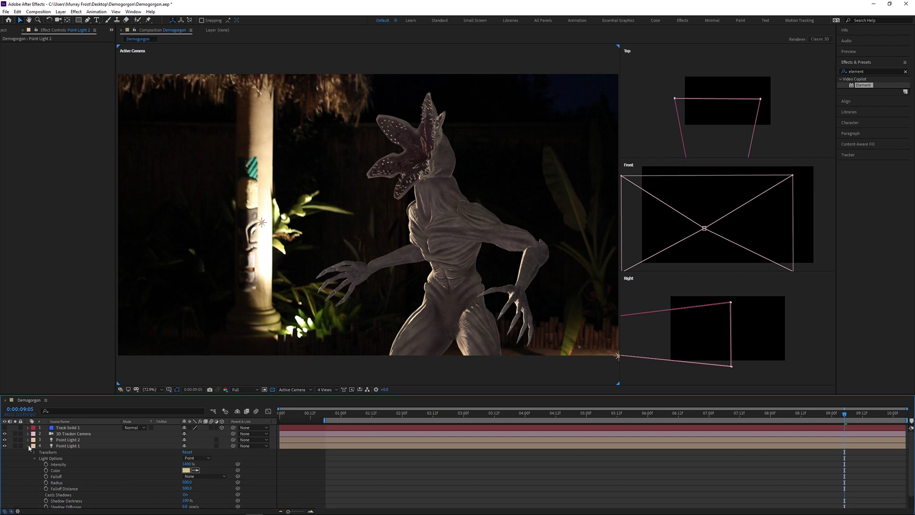
# Step: Add a spot light named Spot Light 1 to the composition
pyautogui.rightClick(147, 393)
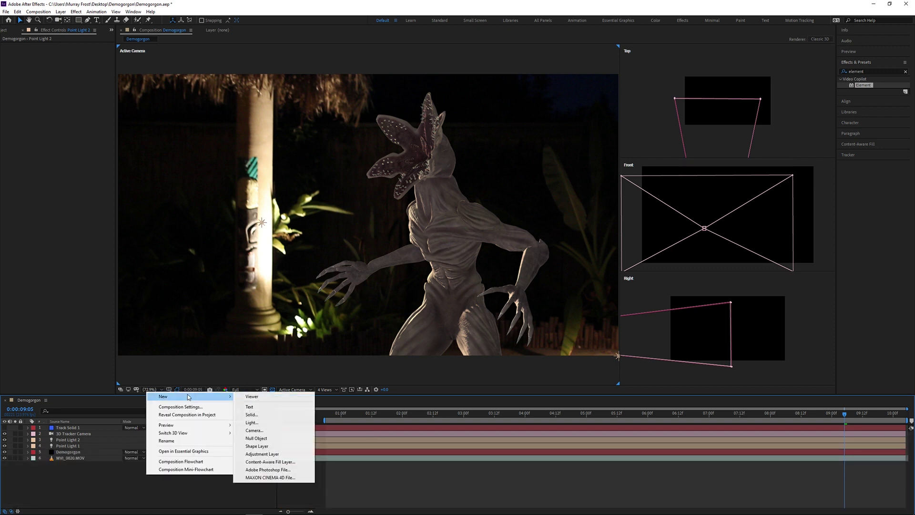
pyautogui.click(262, 422)
pyautogui.click(465, 194)
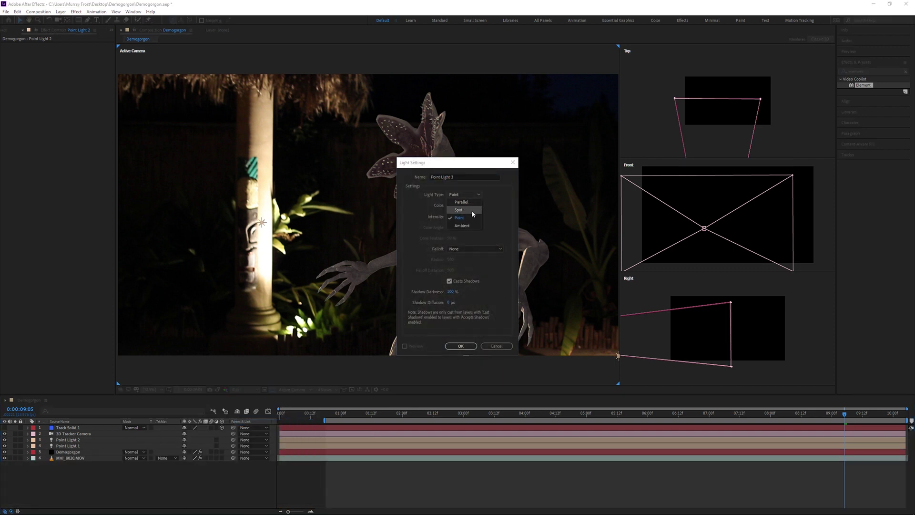
pyautogui.click(472, 208)
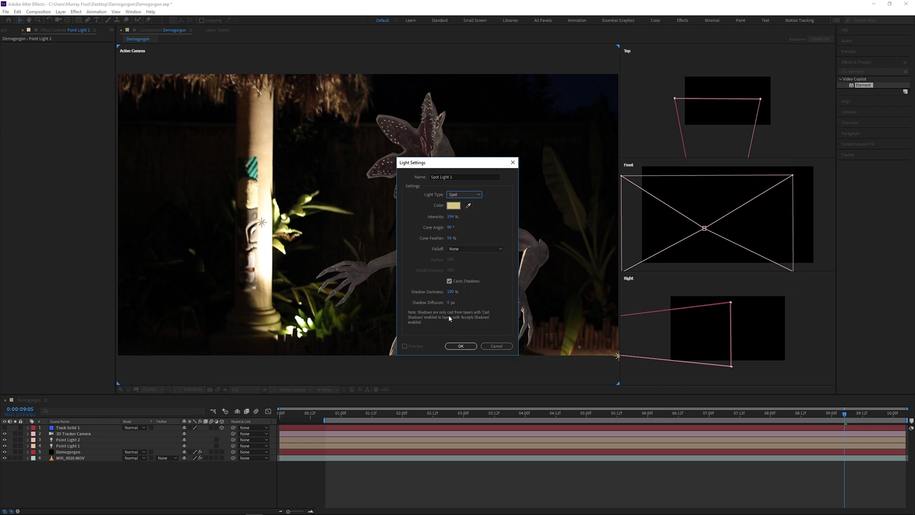
pyautogui.click(452, 350)
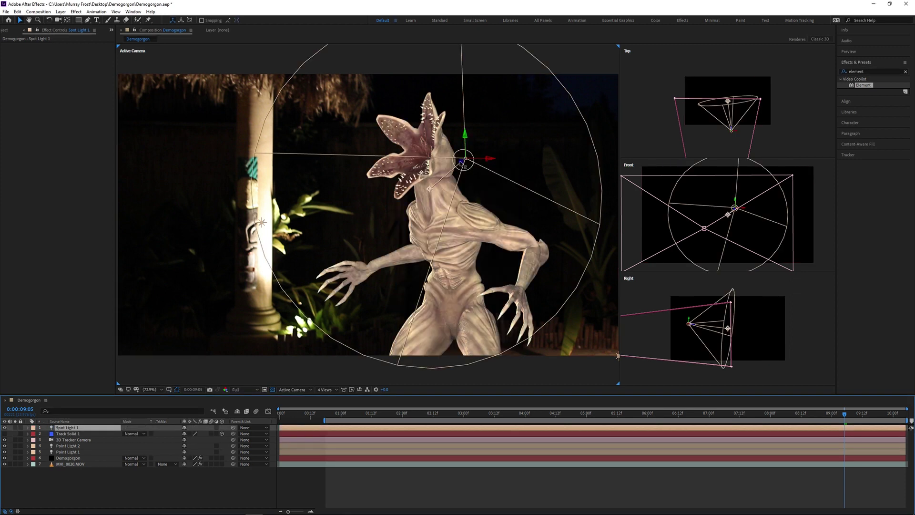
# Step: Reposition Spot Light 1 up and to the left in the Front view and lower its intensity
pyautogui.moveTo(461, 163); pyautogui.dragTo(851, 3)
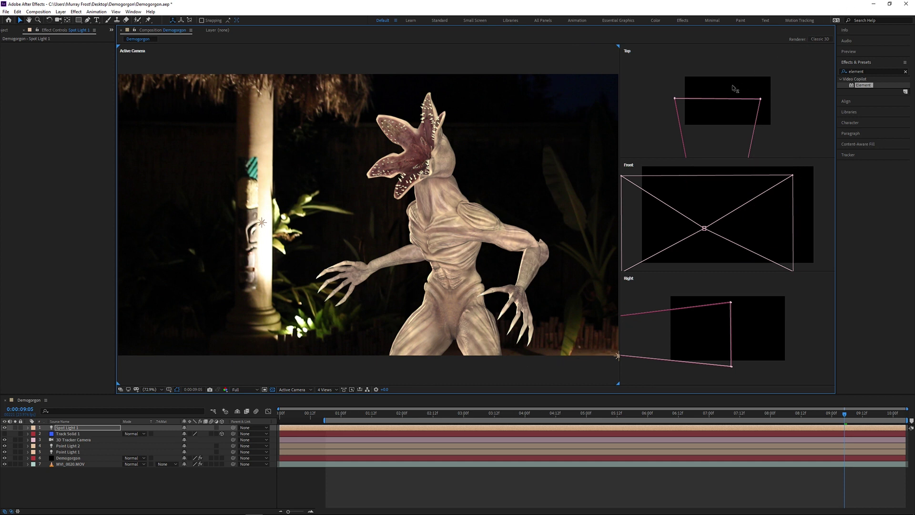
pyautogui.moveTo(644, 145); pyautogui.dragTo(553, 206)
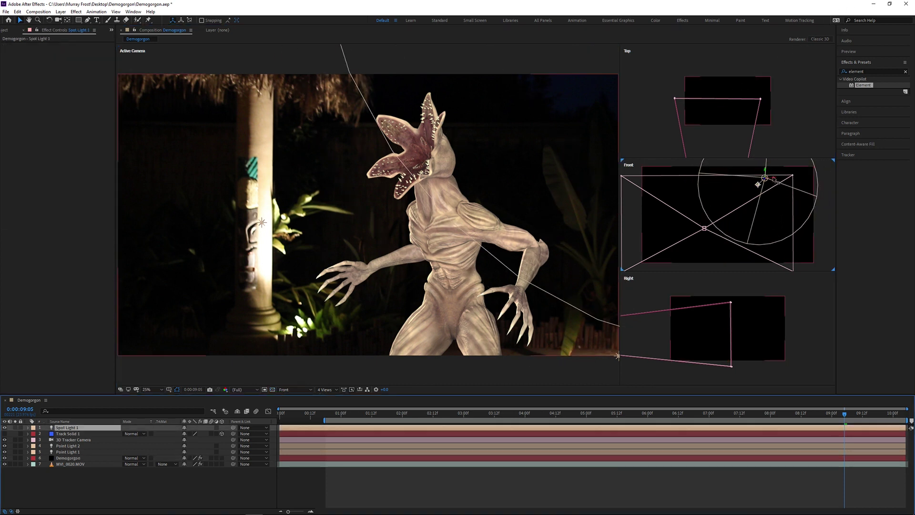
pyautogui.moveTo(774, 179); pyautogui.dragTo(692, 204)
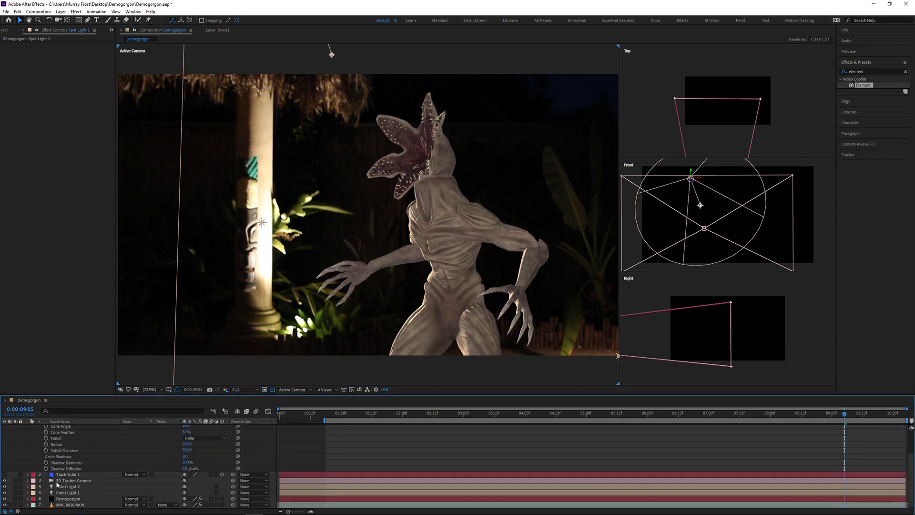
# Step: Expand the Light Options of Point Light 1 and adjust its intensity
pyautogui.scroll(-2, 76, 496)
pyautogui.click(70, 494)
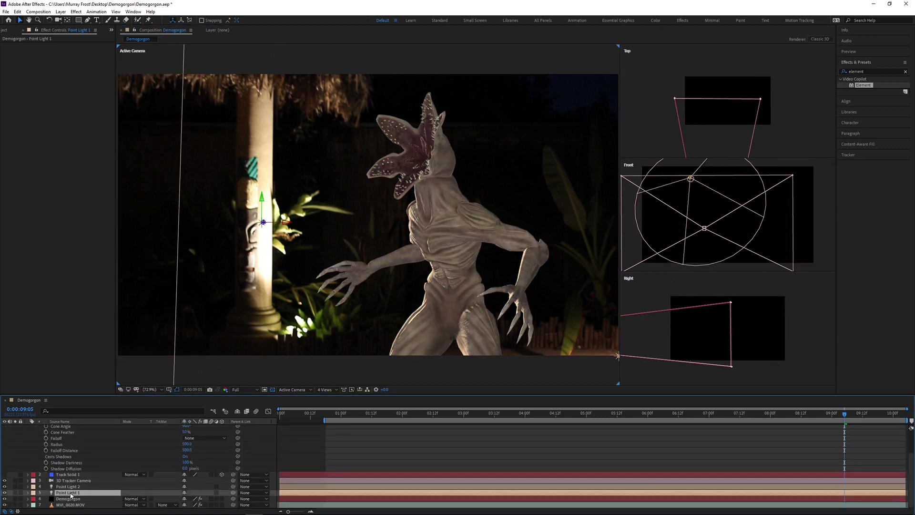
pyautogui.click(28, 493)
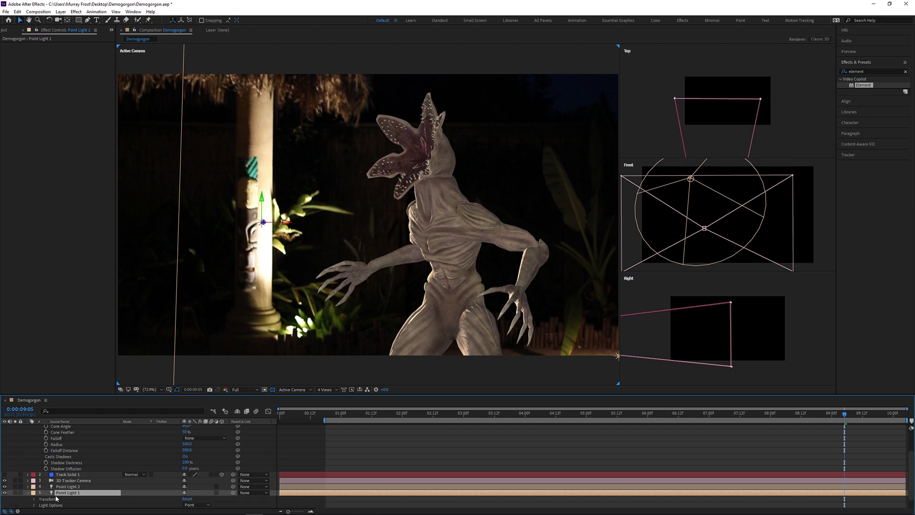
pyautogui.click(34, 493)
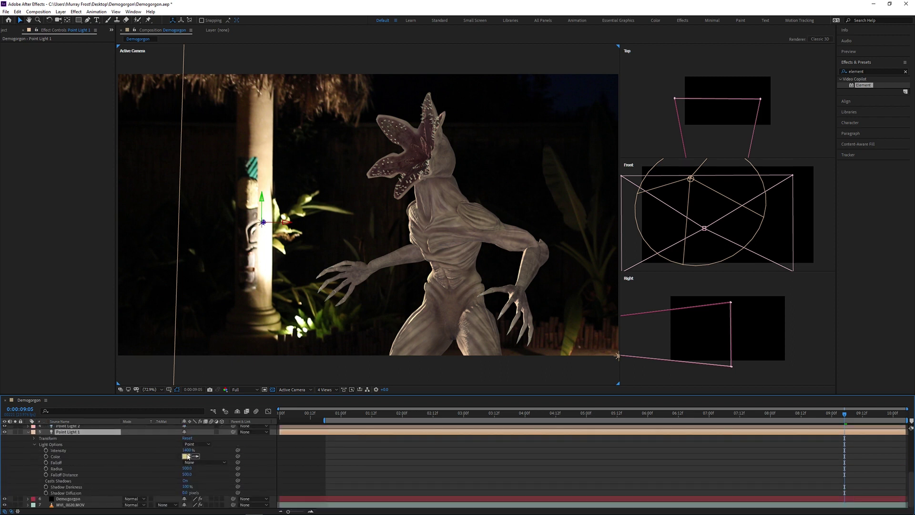
pyautogui.moveTo(187, 450); pyautogui.dragTo(54, 450)
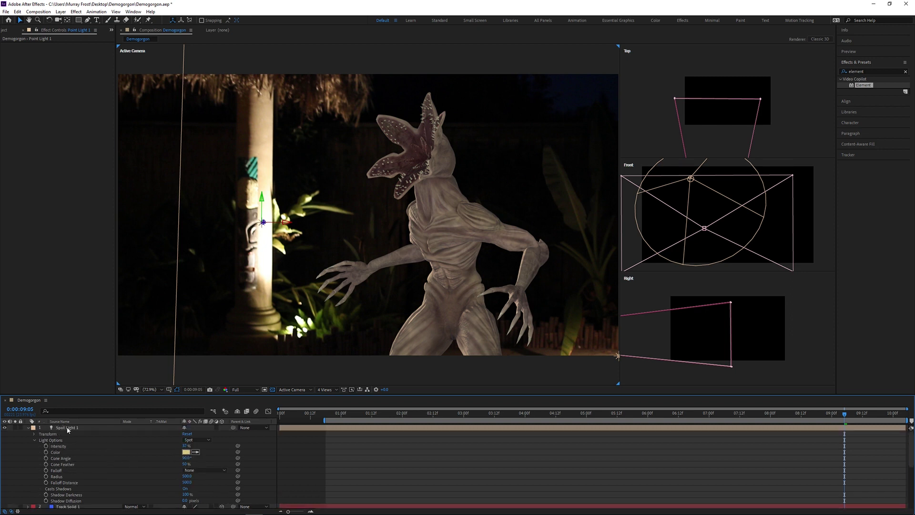
pyautogui.click(186, 451)
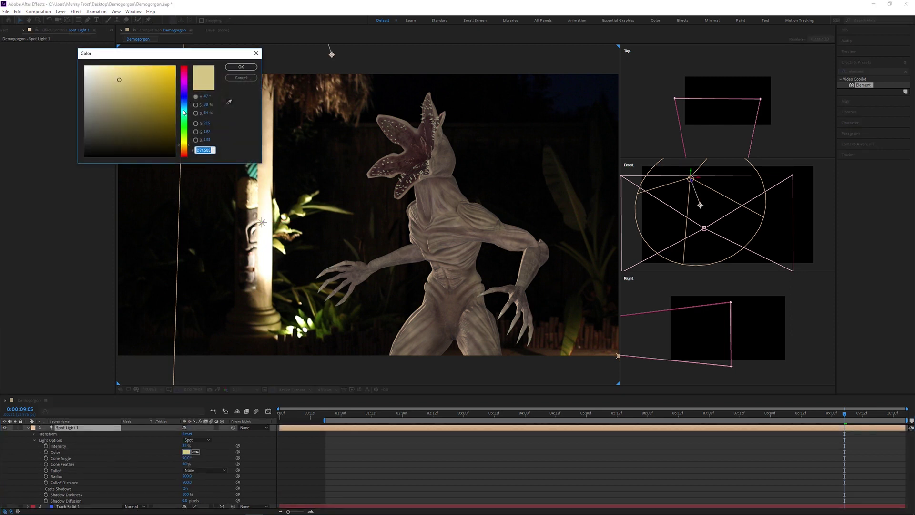
pyautogui.moveTo(183, 112); pyautogui.dragTo(183, 109)
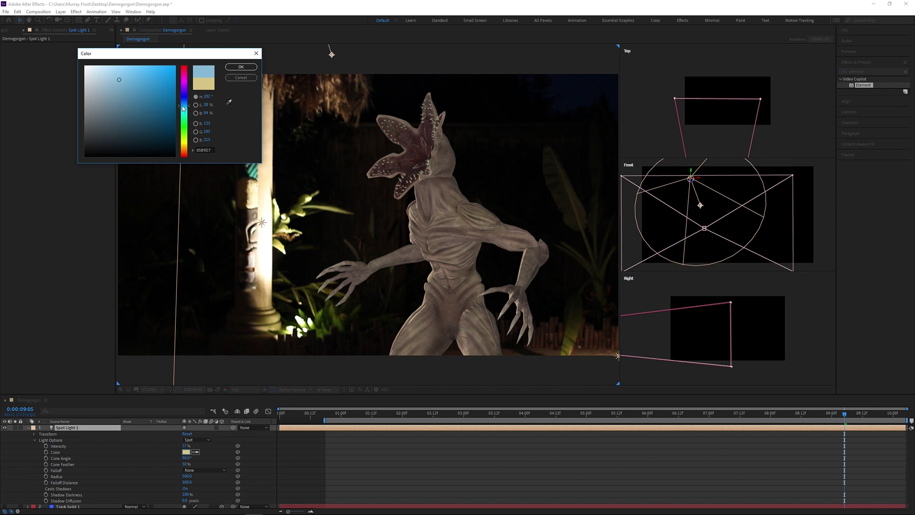
pyautogui.moveTo(185, 109); pyautogui.dragTo(199, 132)
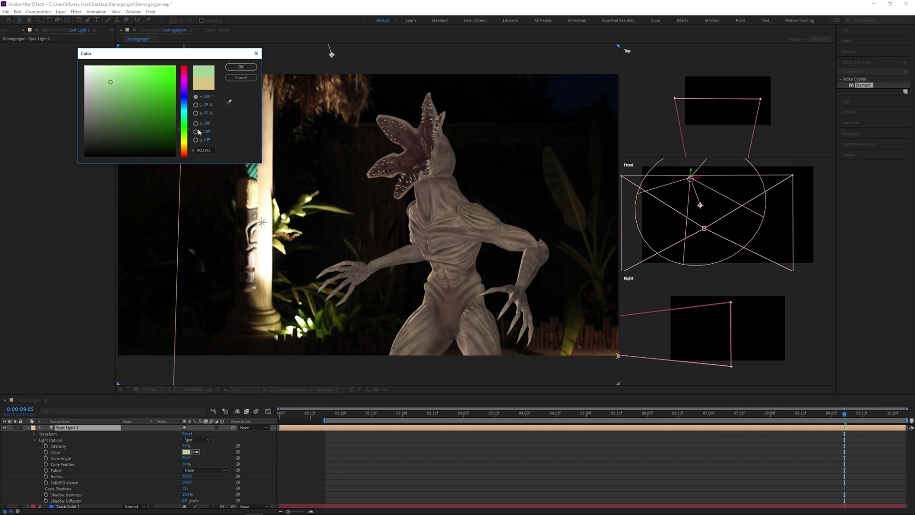
pyautogui.click(241, 78)
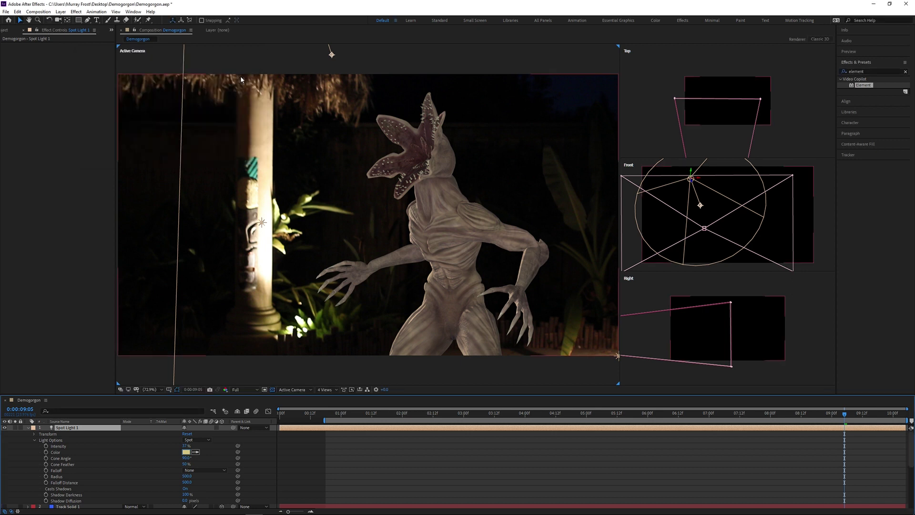
# Step: Change the color of Spot Light 1 from yellow to blue and refine the shade
pyautogui.click(186, 452)
pyautogui.moveTo(185, 147); pyautogui.dragTo(185, 104)
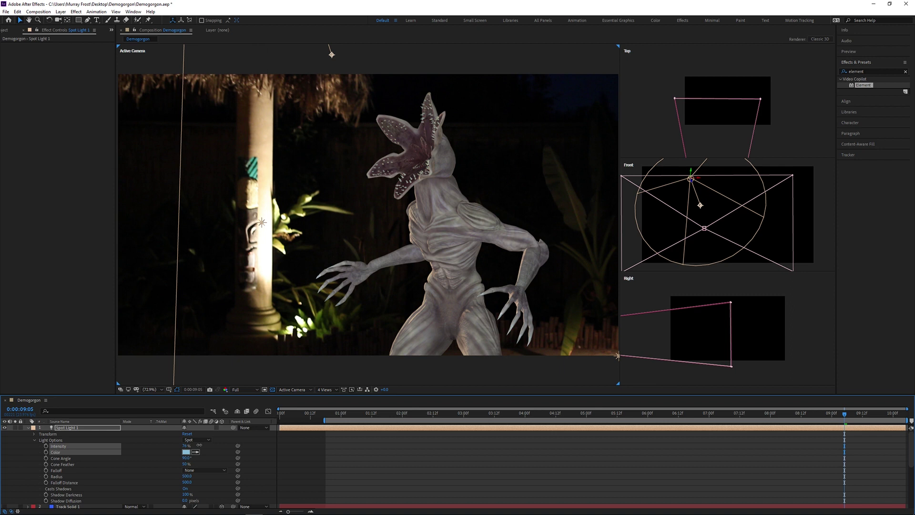
pyautogui.click(186, 452)
pyautogui.click(163, 114)
pyautogui.click(241, 67)
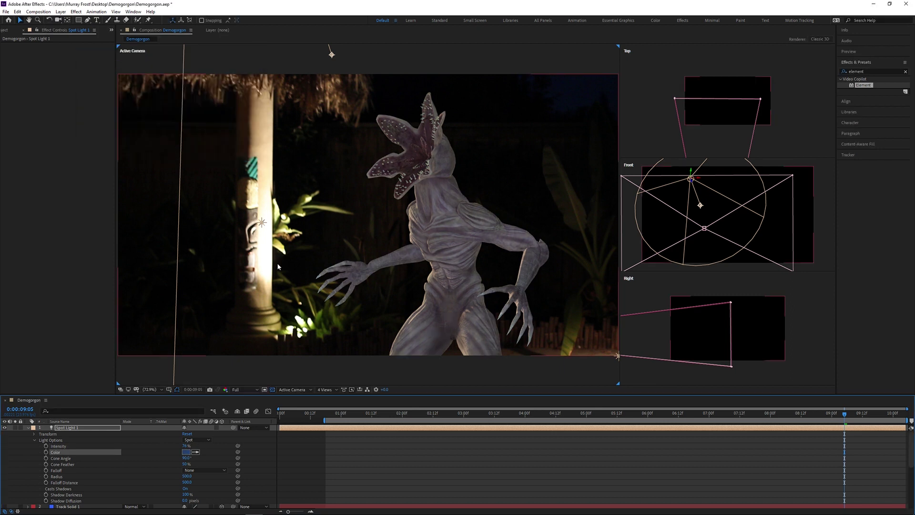
pyautogui.click(186, 452)
pyautogui.click(241, 66)
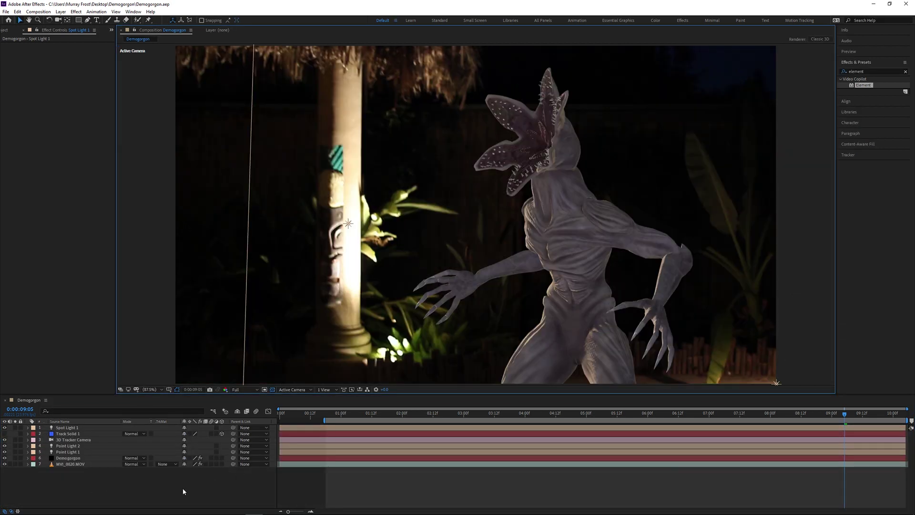
# Step: Add an adjustment layer at the top of the composition, apply the Curves effect to it and rename it Grade
pyautogui.rightClick(161, 489)
pyautogui.moveTo(183, 411)
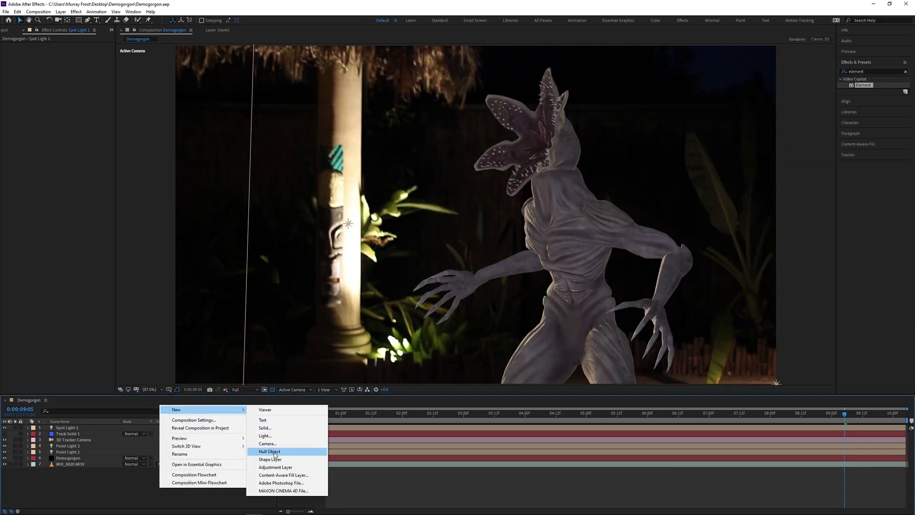
pyautogui.click(274, 468)
pyautogui.click(856, 72)
pyautogui.write('curv')
pyautogui.moveTo(868, 103); pyautogui.dragTo(78, 427)
pyautogui.click(79, 427)
pyautogui.press('Return')
pyautogui.write('Grade')
pyautogui.press('Return')
# Step: Shape the Curves on the Grade layer, adjusting the blue channel and another color channel
pyautogui.moveTo(34, 146)
pyautogui.mouseDown()
pyautogui.moveTo(32, 155)
pyautogui.moveTo(37, 138)
pyautogui.mouseUp()
pyautogui.click(76, 51)
pyautogui.click(72, 79)
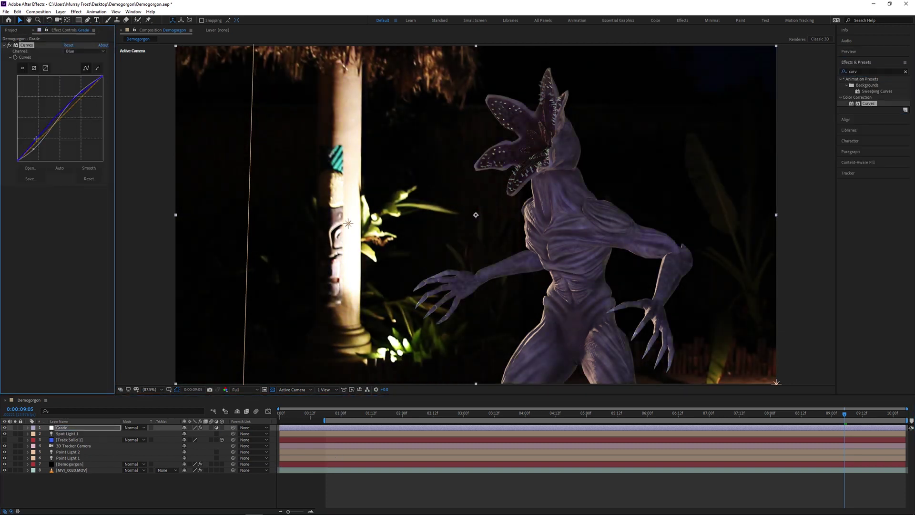
pyautogui.click(82, 51)
pyautogui.click(74, 70)
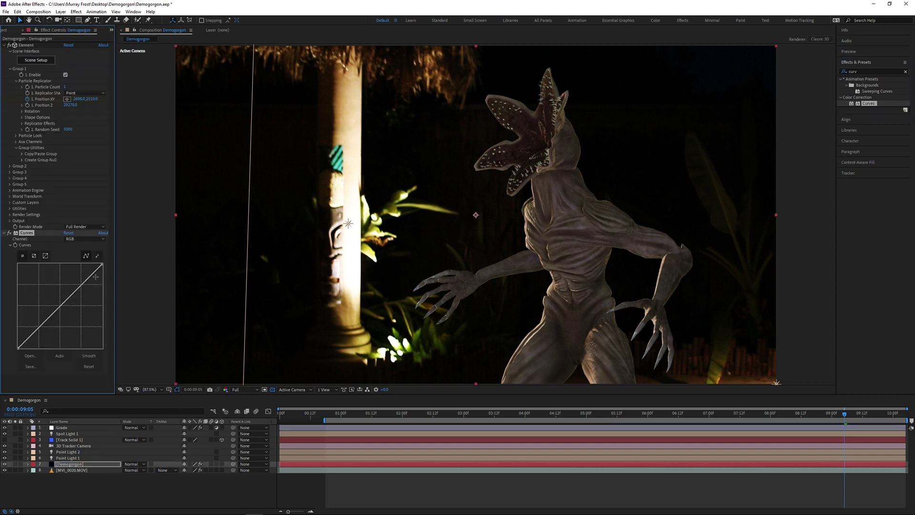
# Step: Darken the Demogorgon layer with its own Curves by crushing the blacks and lowering the white point, and preview the shot
pyautogui.moveTo(18, 348); pyautogui.dragTo(27, 352)
pyautogui.moveTo(102, 264); pyautogui.dragTo(115, 270)
pyautogui.click(239, 485)
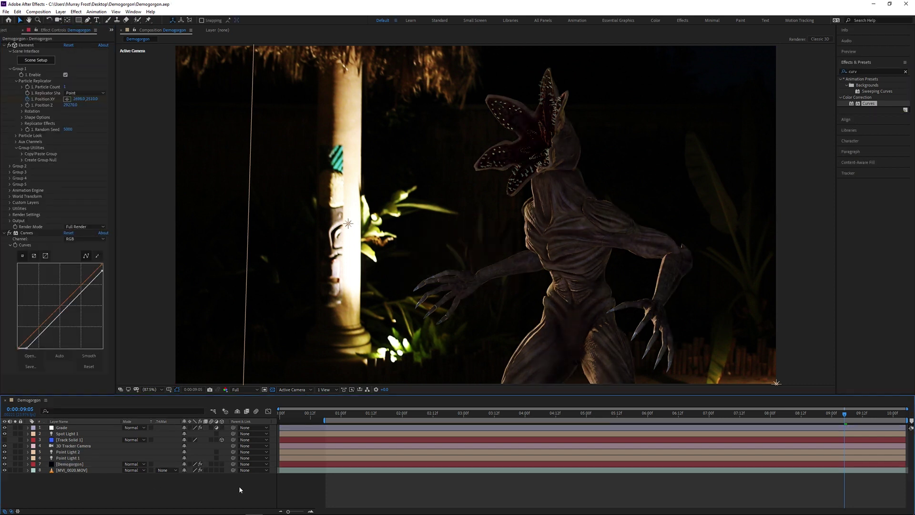
pyautogui.press('space')
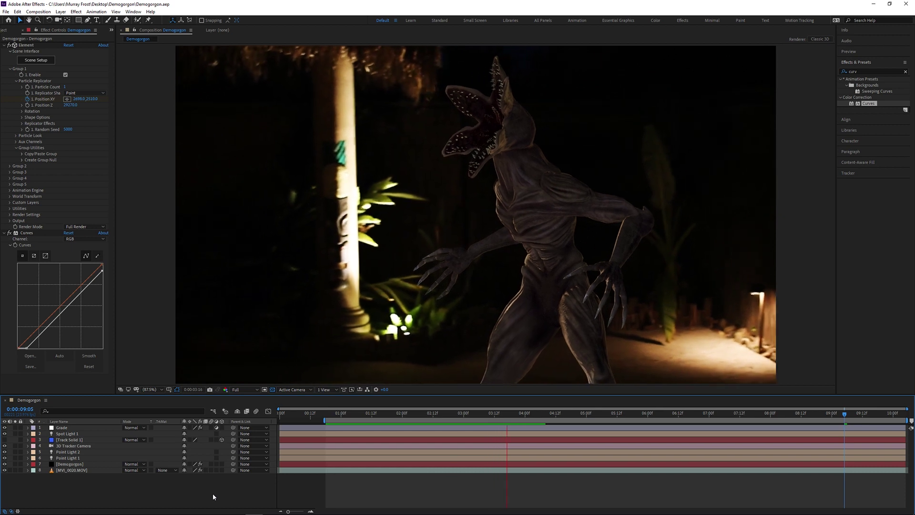